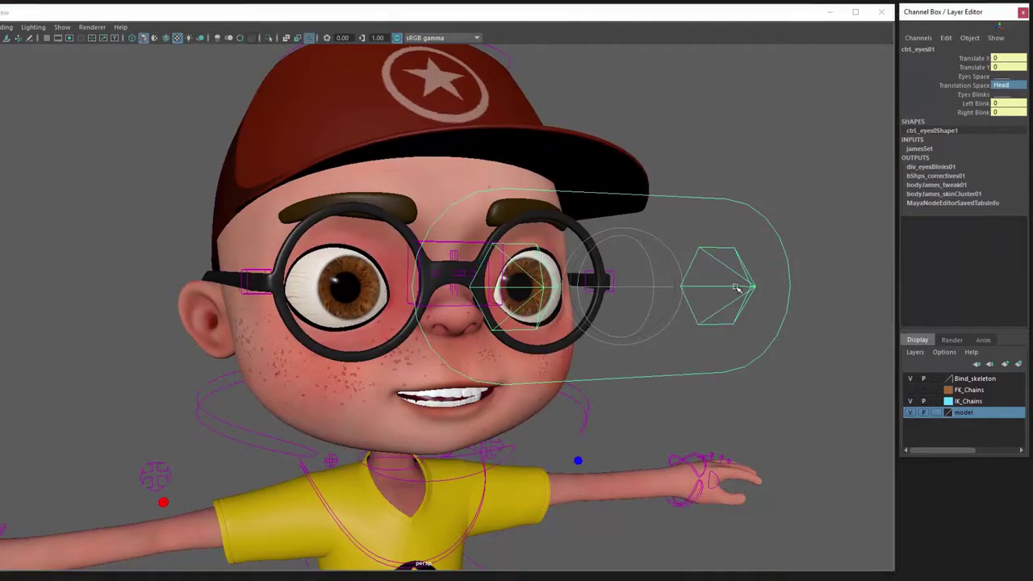
Step: Select the hat control above the cap
left_click_drag(737, 288, 440, 323, "alt")
left_click(390, 186)
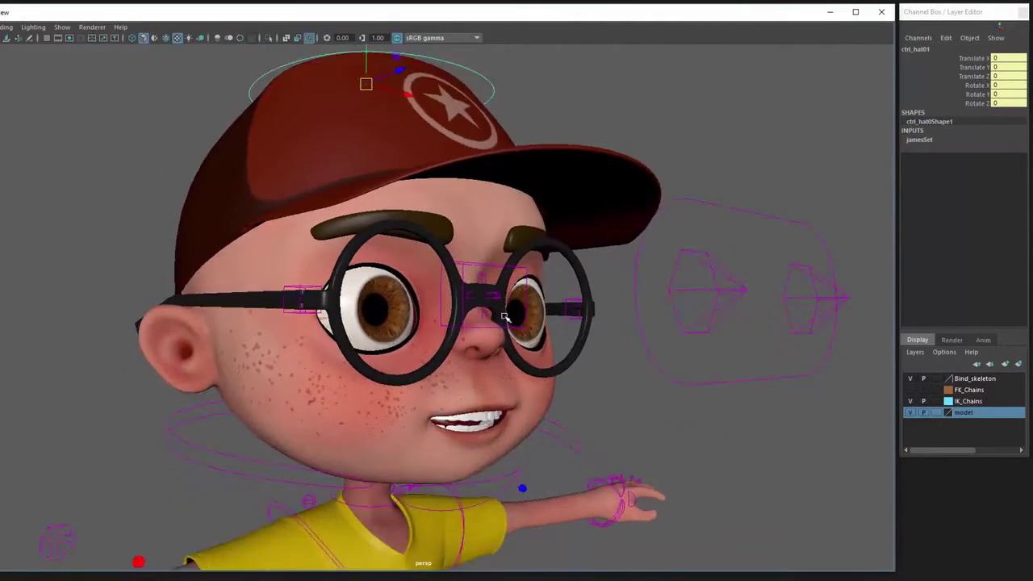
scroll(485, 242, "up", 3)
left_click(500, 232)
Step: Try swinging the glasses off the face with their side pivot control, rotated to about X 55, Y 13, Z -114
left_click_drag(292, 297, 517, 323, "alt")
left_click(380, 299)
left_click(322, 321)
left_click_drag(321, 321, 438, 357)
right_click_drag(608, 346, 534, 298, "alt")
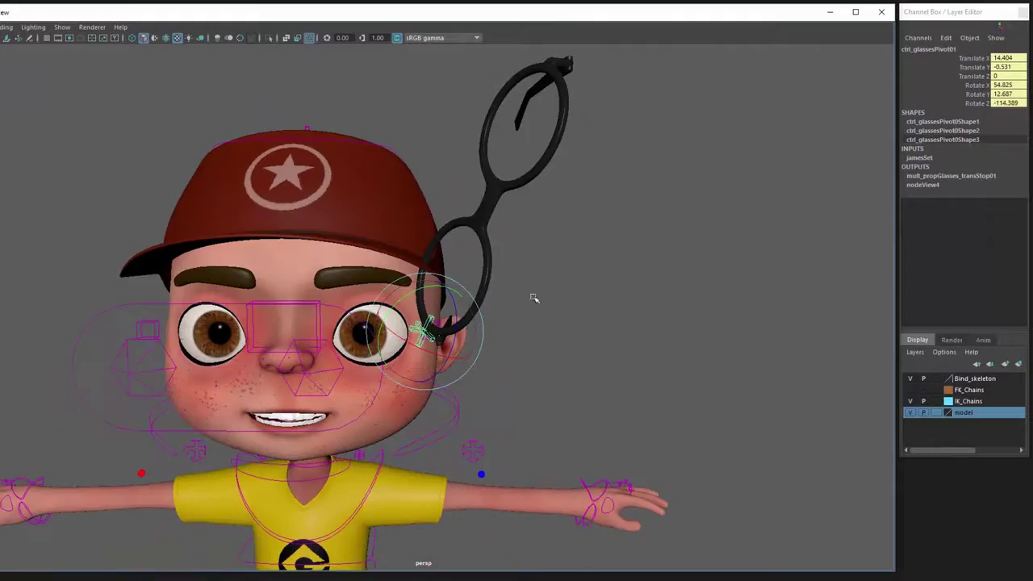
Step: Test the jaw control's rotation to see how the mouth closes and opens
scroll(508, 392, "up", 4)
left_click(359, 284)
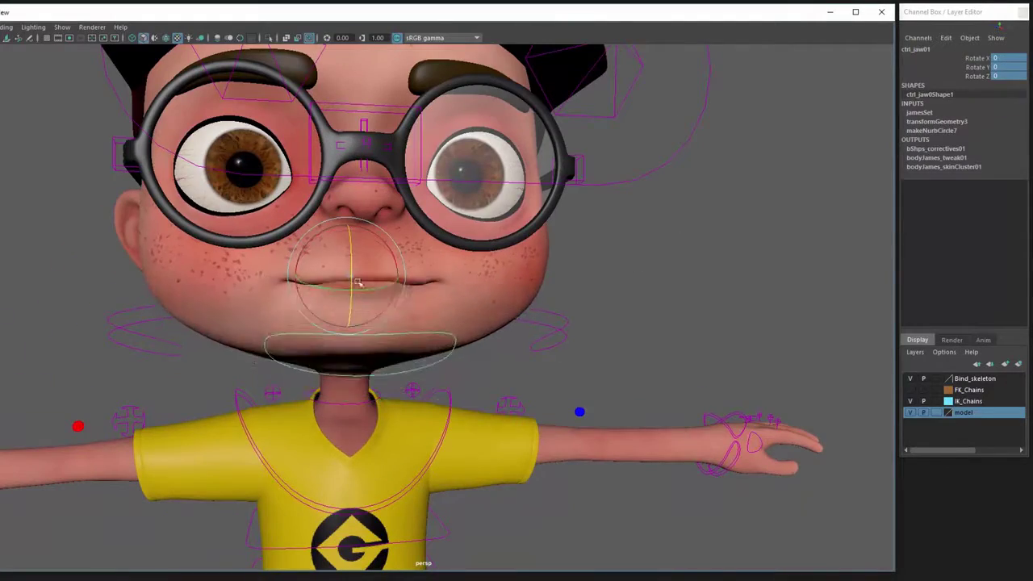
scroll(480, 318, "down", 5)
Step: Try translating the head control upward and forward to stretch the neck, reaching about 5.4 in Translate X
left_click(479, 318)
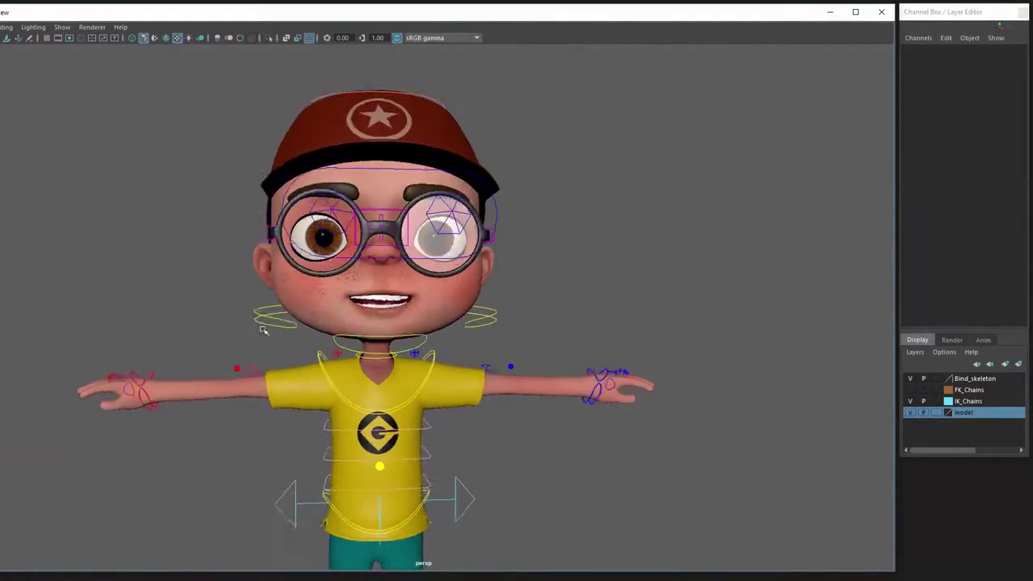
left_click_drag(479, 318, 535, 296, "alt")
left_click(645, 240)
key("w")
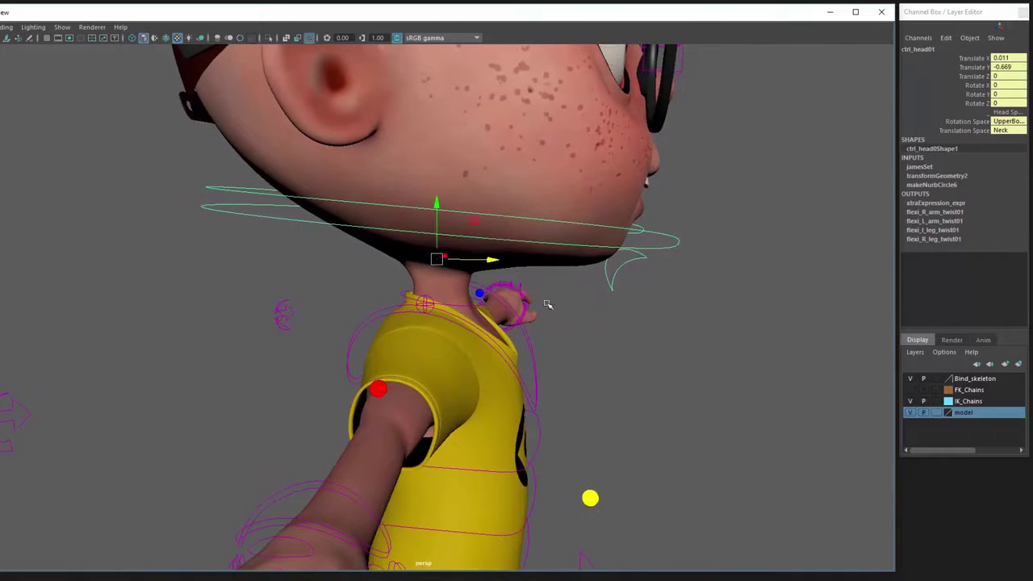
middle_click_drag(546, 302, 549, 258)
left_click_drag(549, 258, 565, 242, "alt")
middle_click_drag(565, 243, 557, 216)
left_click_drag(557, 216, 686, 206, "alt")
middle_click_drag(686, 206, 803, 194)
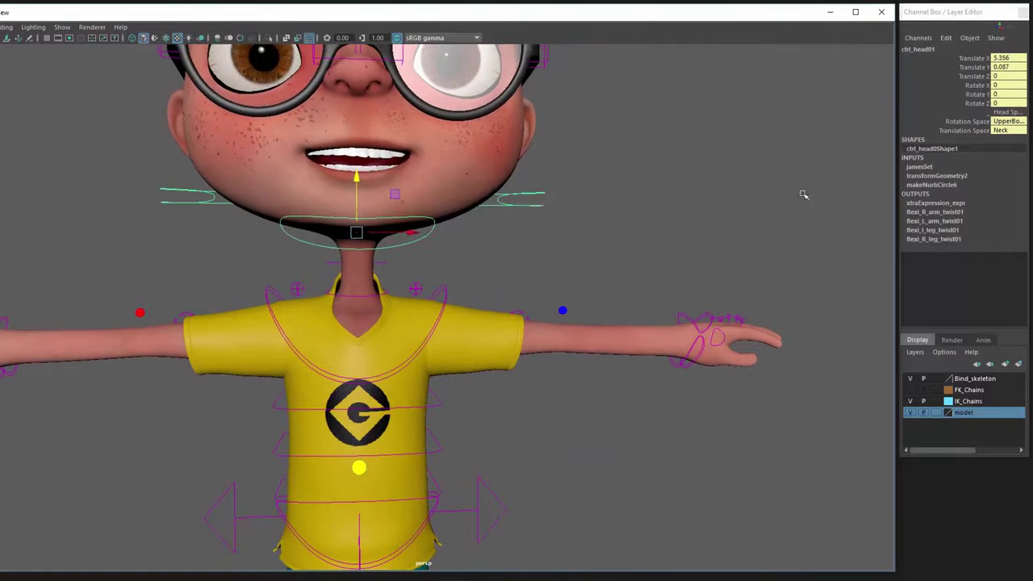
Step: Try rotating the neck base FK control inside the collar
left_click_drag(501, 242, 369, 316, "alt")
left_click(350, 269)
key("e")
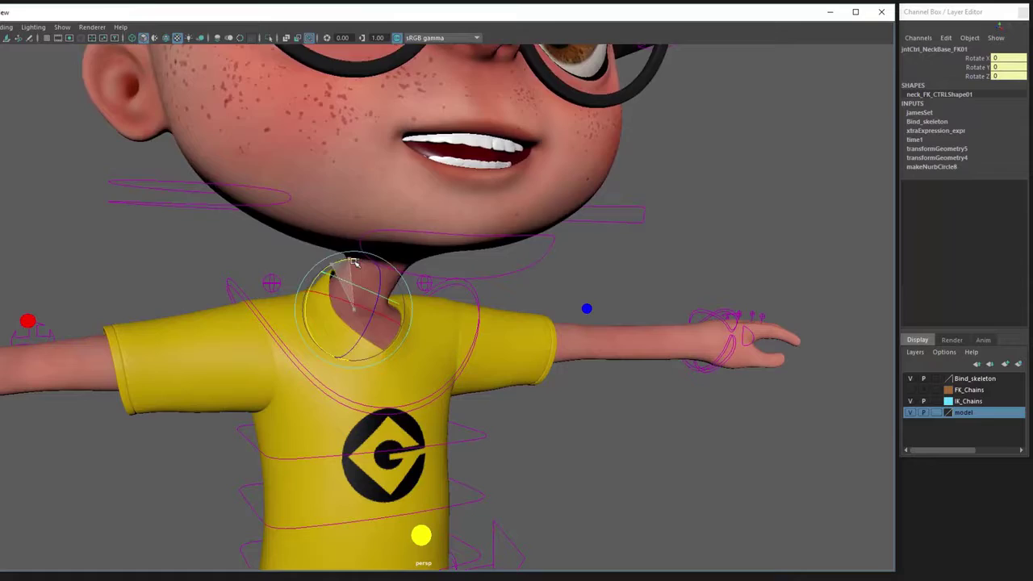
left_click_drag(350, 270, 554, 258, "alt")
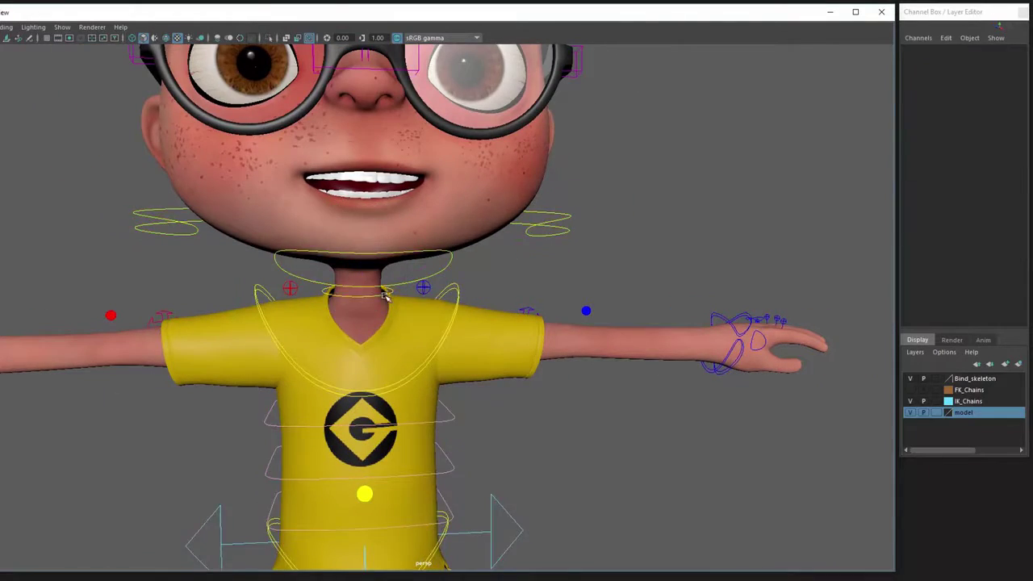
Step: Try twisting the torso with the chest control, and undo the rotation
left_click(401, 270)
left_click(484, 266)
left_click(420, 356)
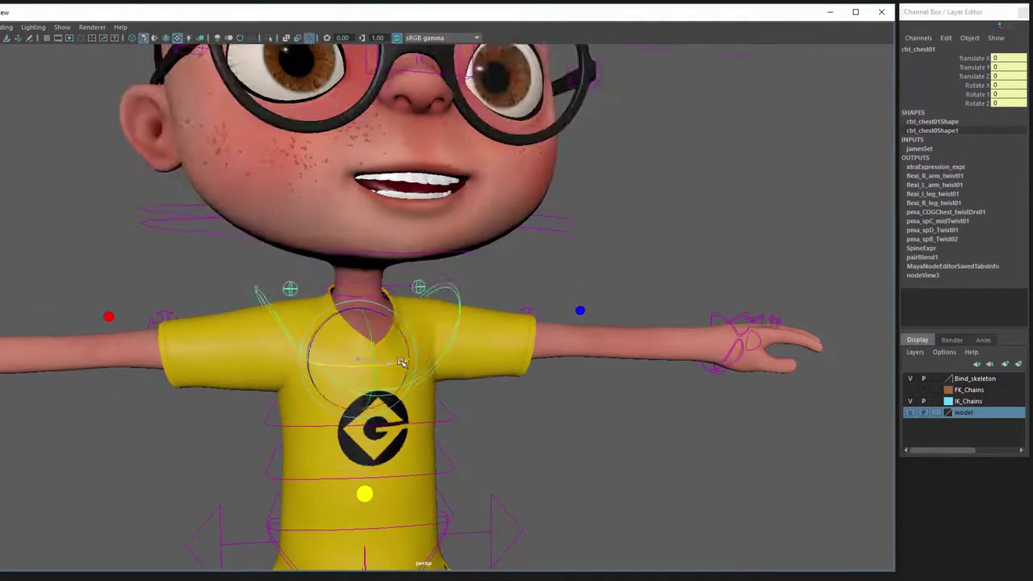
left_click_drag(419, 355, 433, 359)
key("ctrl+z")
right_click_drag(433, 359, 396, 394, "alt")
Step: Try the Neck and Shoulders space options on the head control, rotating the chest control to test how the head follows
left_click(490, 303)
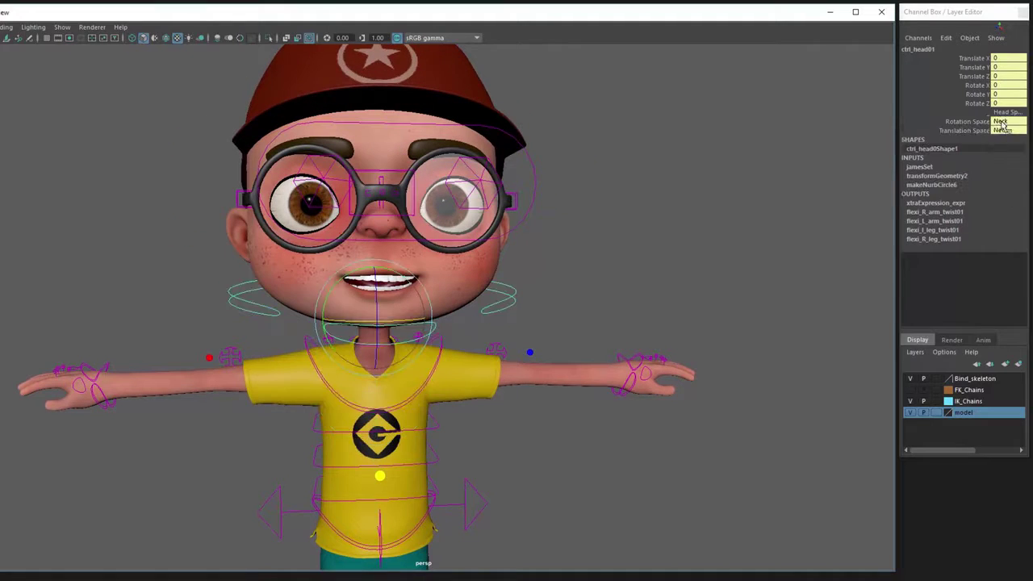
left_click(402, 395)
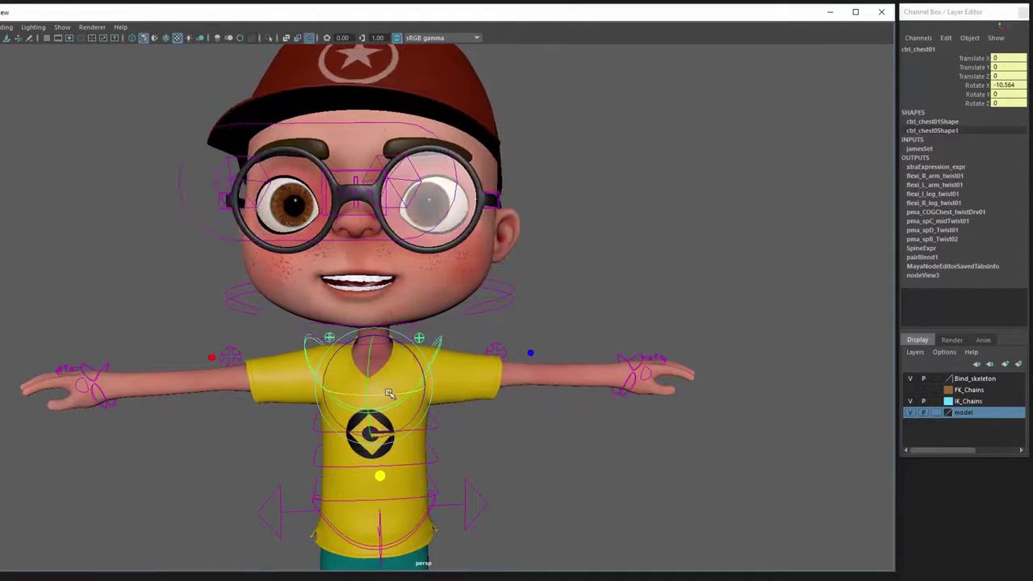
left_click(494, 300)
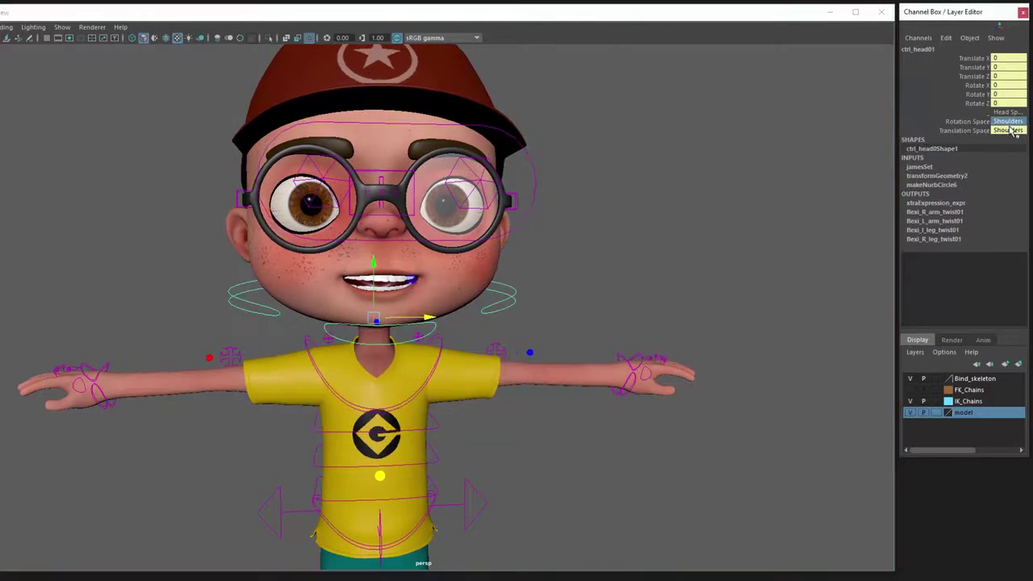
left_click(431, 388)
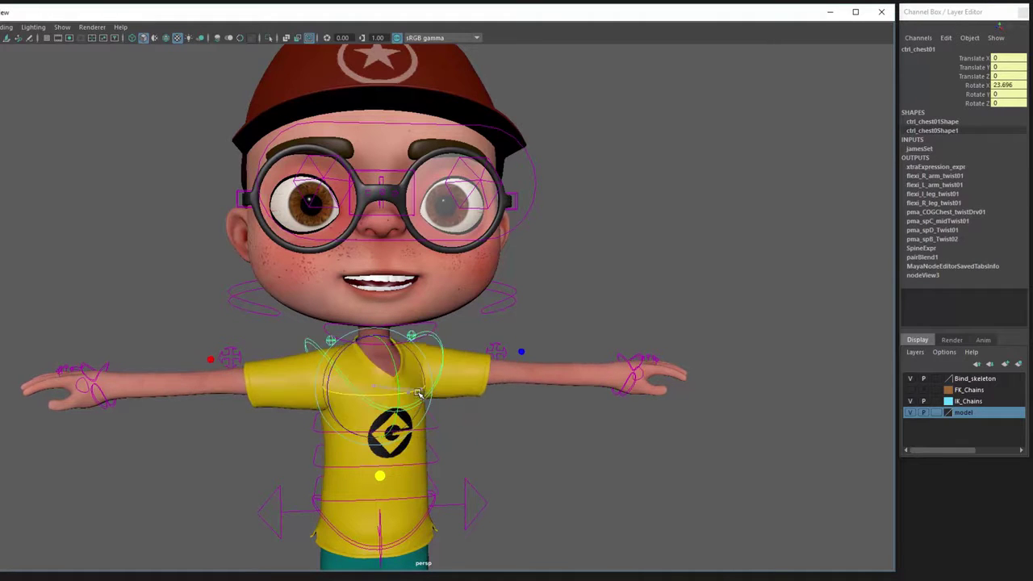
left_click(464, 494)
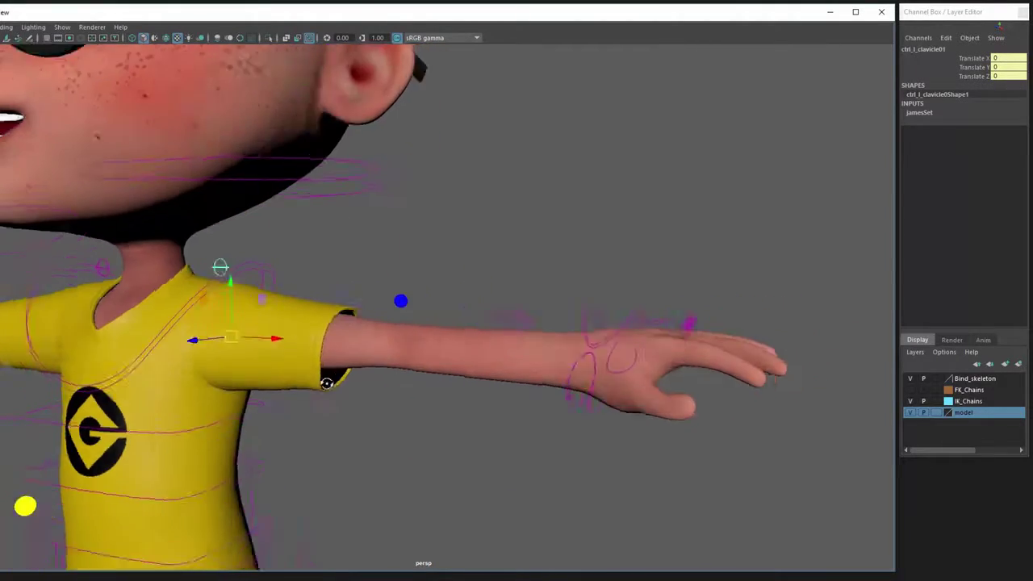
Step: Try bending the left arm with its IK control and elbow vector, and rotating the wrist
left_click(573, 372)
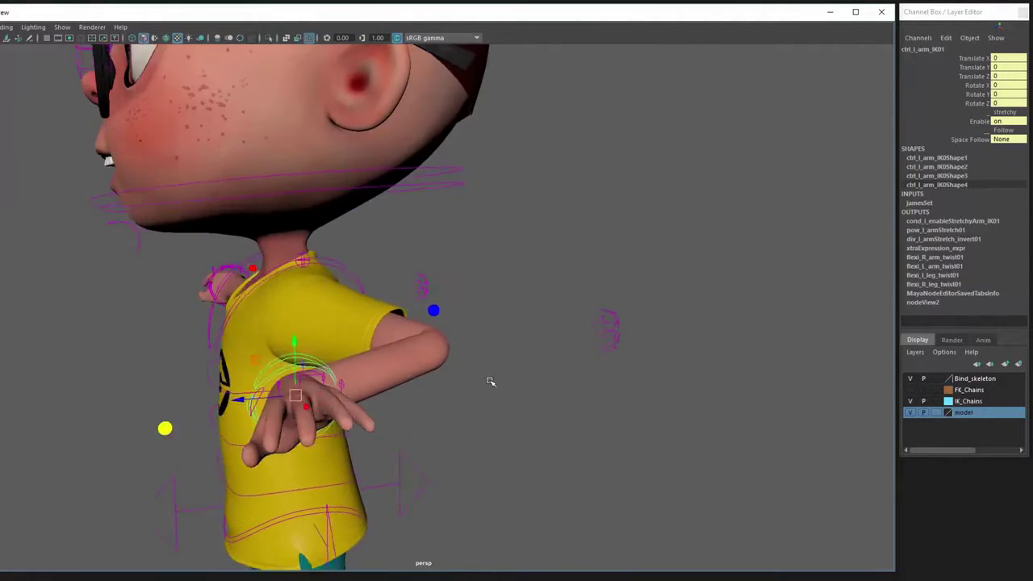
left_click(584, 357)
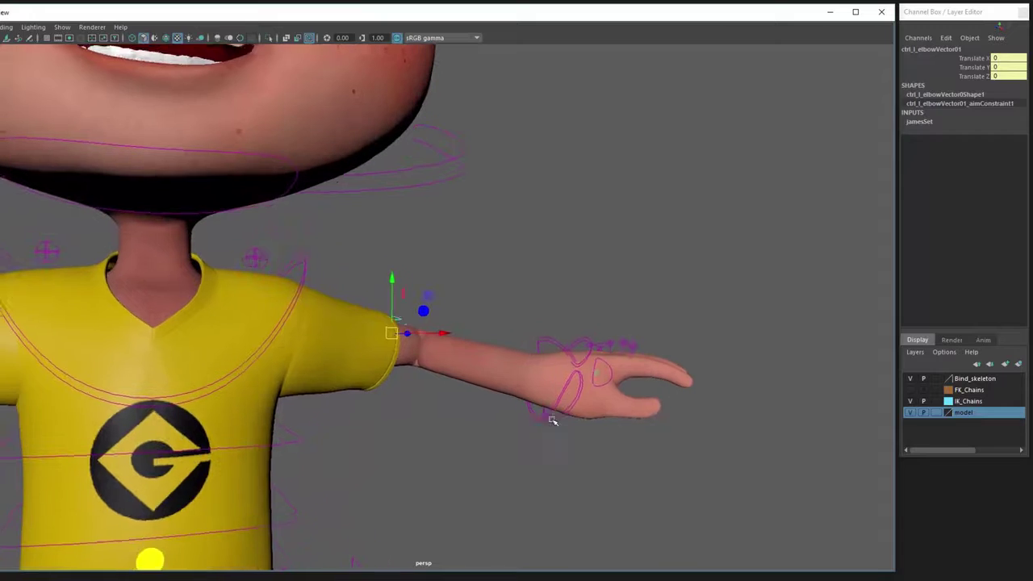
left_click(589, 373)
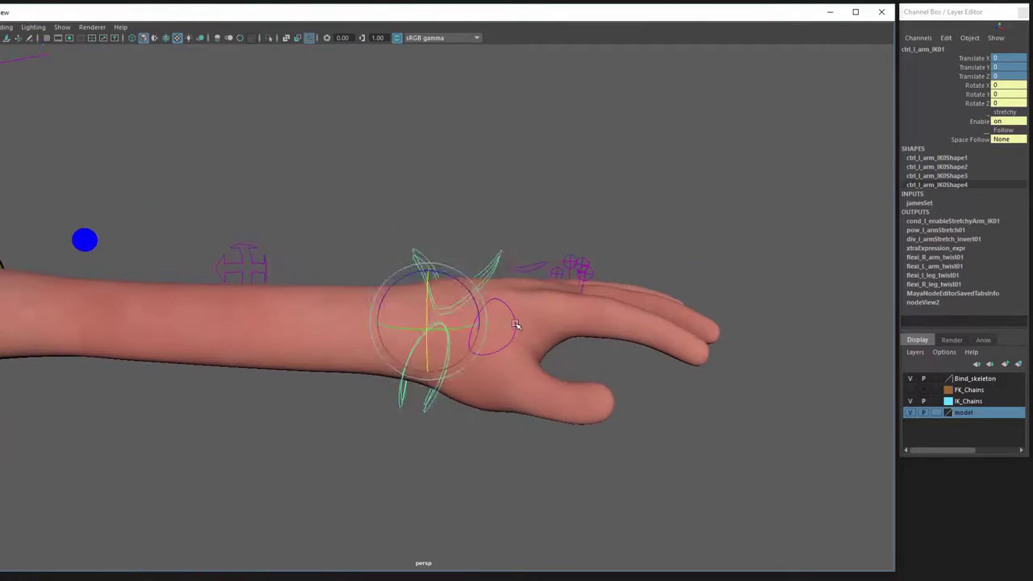
left_click(429, 321)
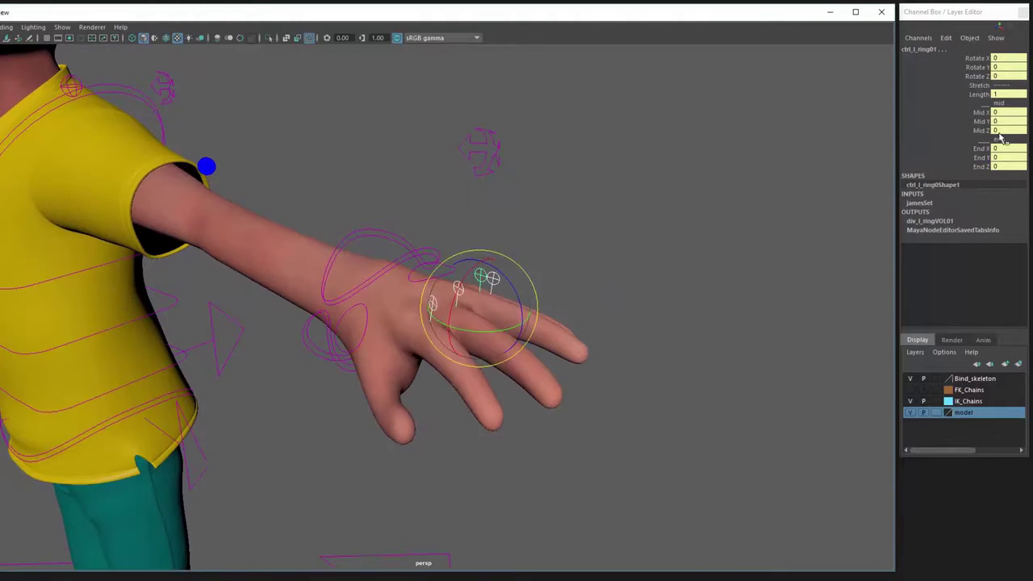
Step: Select both arm blend controls and try adjusting their Sine Amplitude and Sine Offset
left_click_drag(611, 428, 463, 347, "alt")
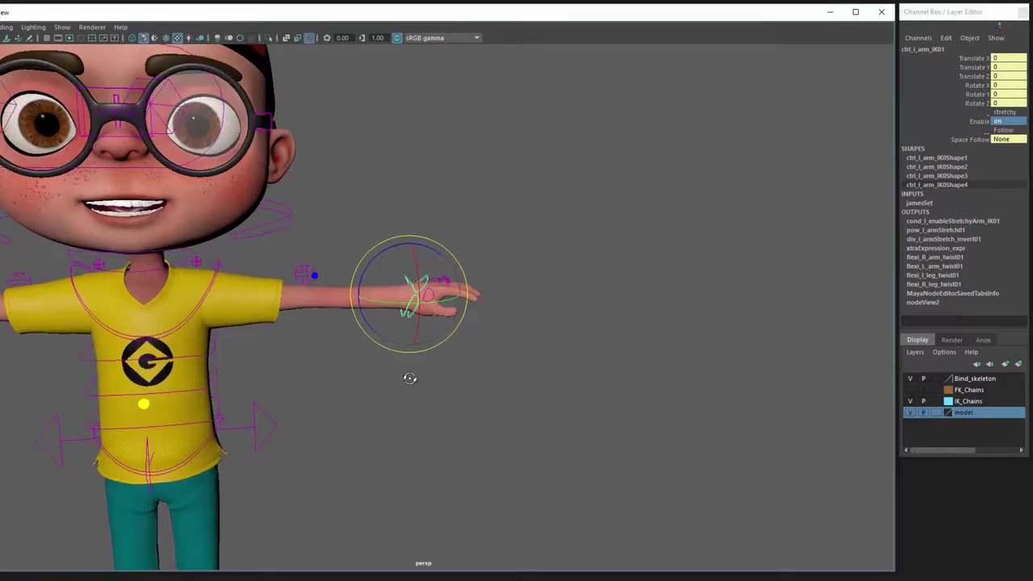
scroll(477, 284, "up", 2)
scroll(411, 293, "up", 2)
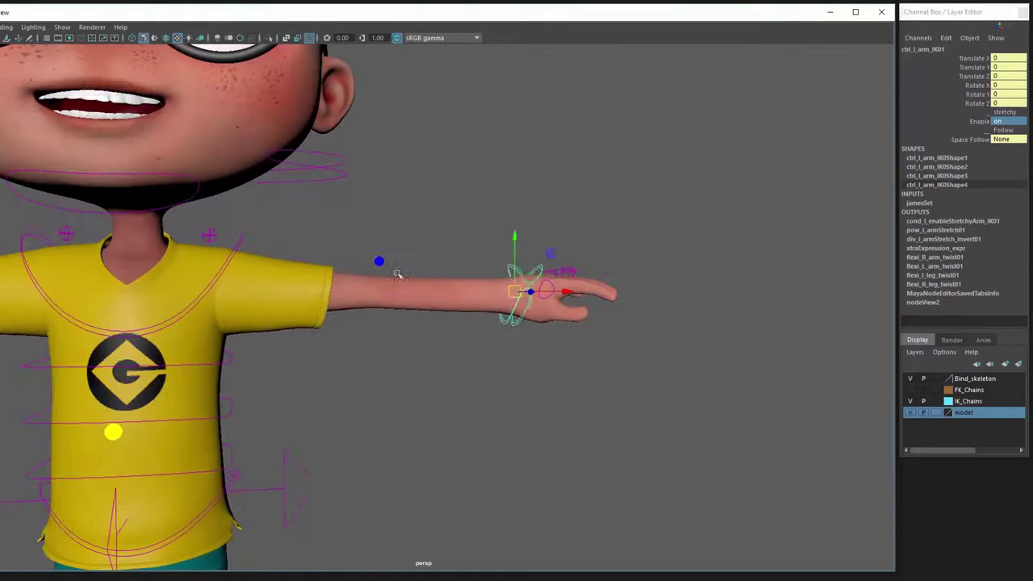
left_click(376, 264)
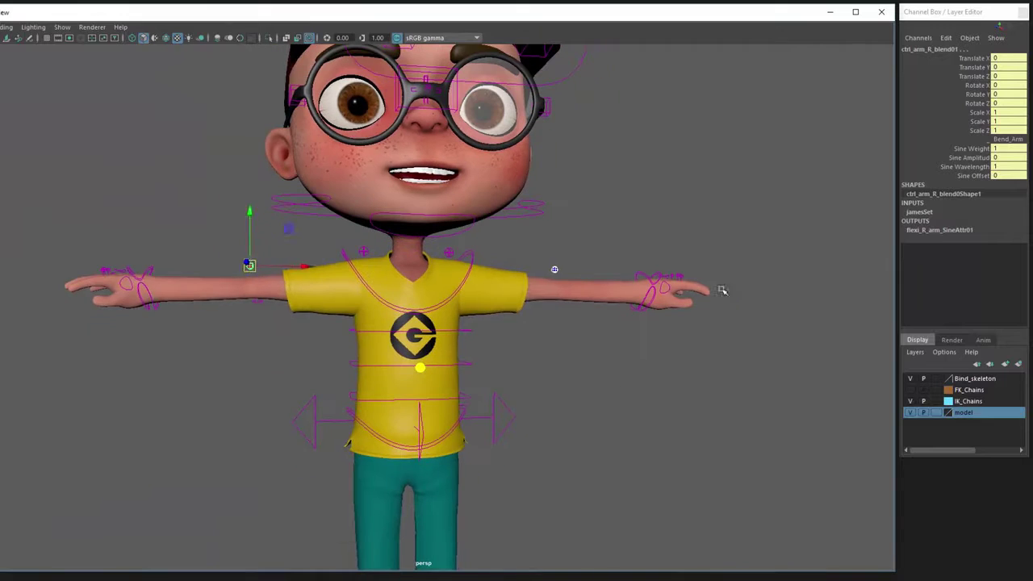
left_click(968, 157)
middle_click_drag(565, 406, 615, 403)
left_click(968, 175)
middle_click_drag(616, 404, 616, 411)
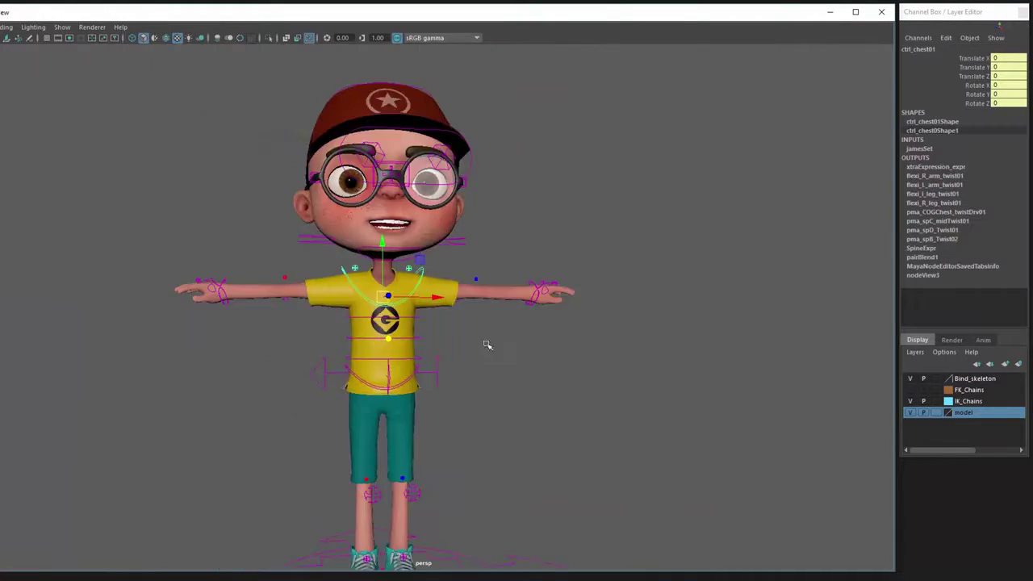
Step: Set the left arm IK control's Space Follow to Chest and raise the hand to about X -15.4, Y 13.3, Z -2.5
scroll(584, 380, "up", 3)
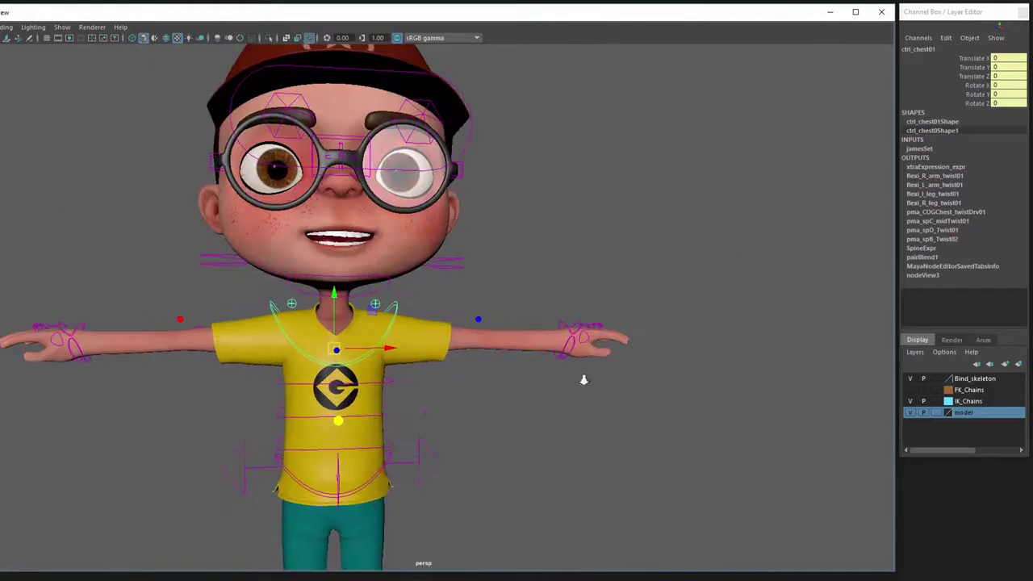
left_click(565, 288)
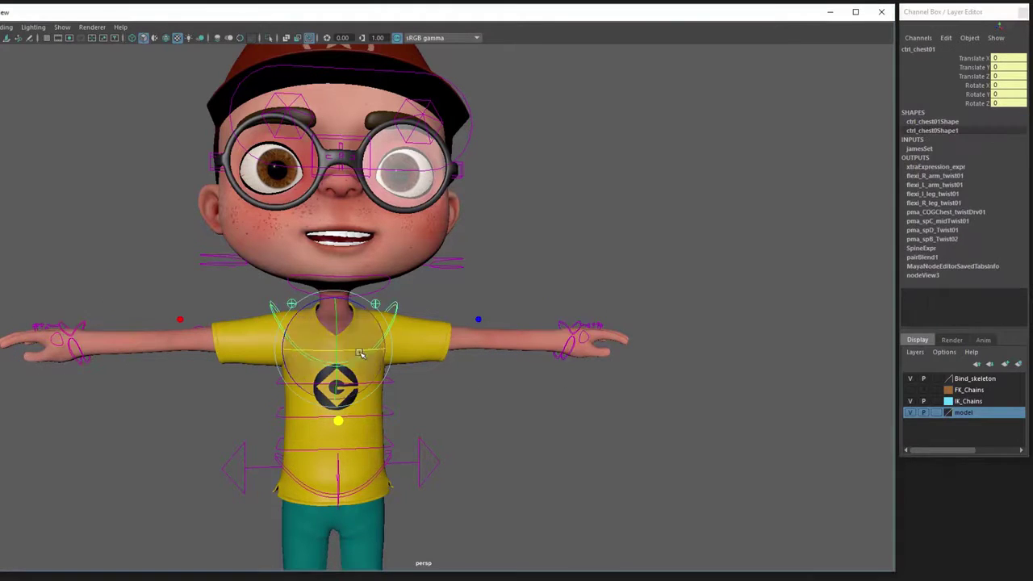
left_click(1002, 139)
key("w")
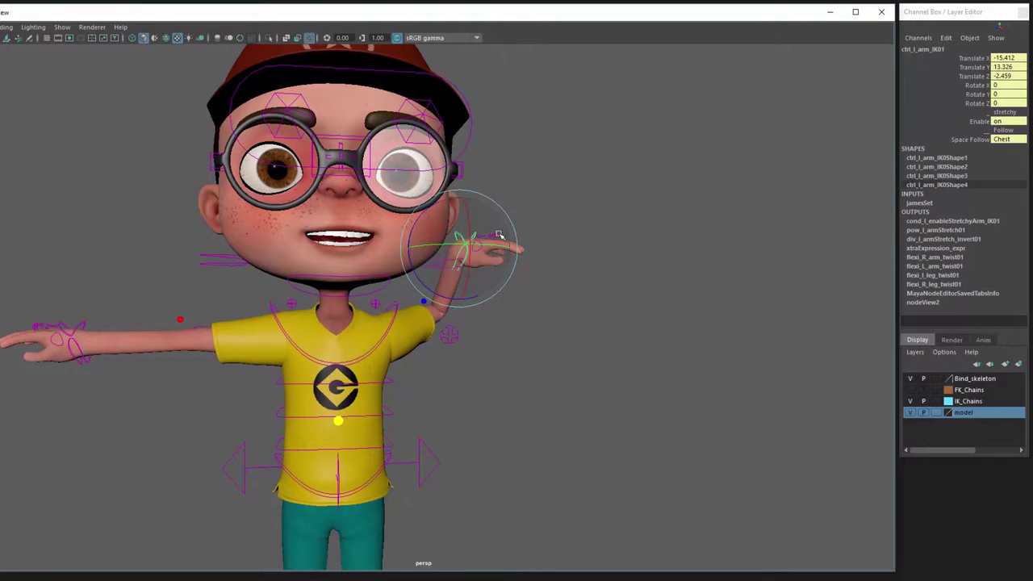
Step: Move the left elbow vector behind the arm and rotate the hand to about X 50, Y -79, Z 75, with Space Follow set to Head
left_click(452, 339)
left_click_drag(508, 408, 440, 400, "alt")
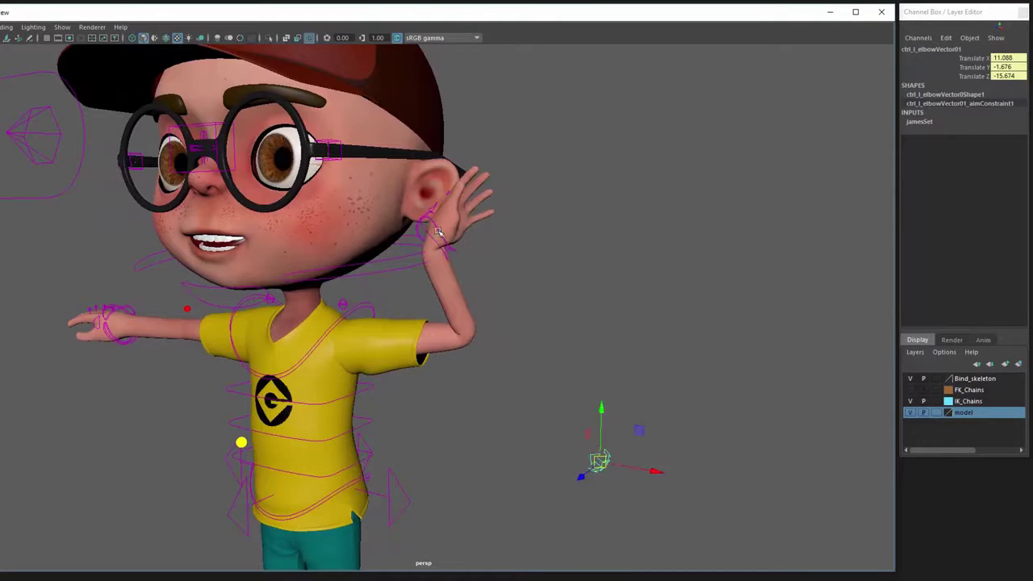
left_click(424, 194)
key("e")
left_click_drag(424, 234, 460, 243, "alt")
right_click_drag(460, 242, 487, 328, "alt")
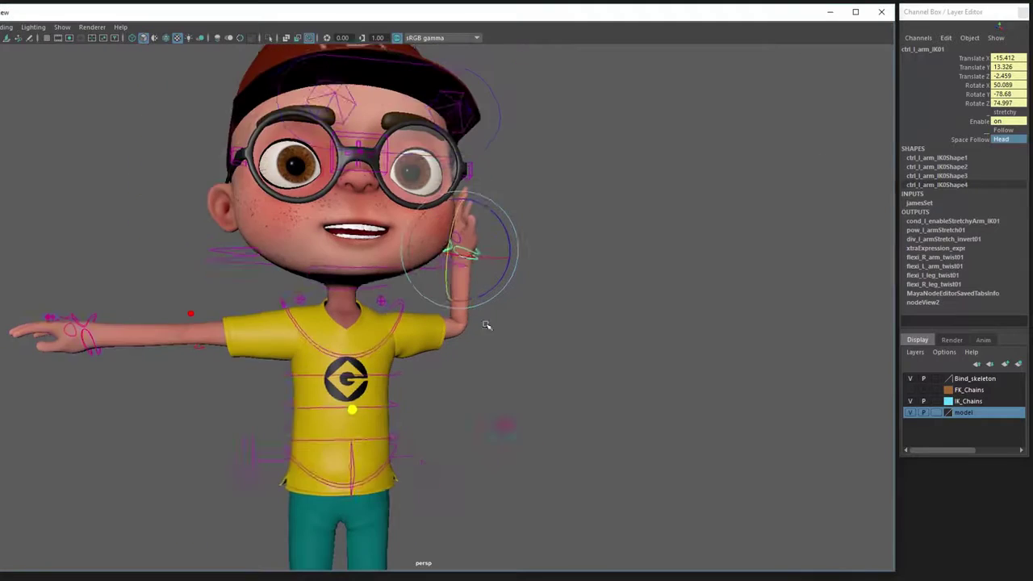
Step: Turn the head control to test the hand's following, and reset the left elbow vector and arm IK control to 0
left_click(388, 291)
left_click_drag(387, 291, 565, 304, "alt")
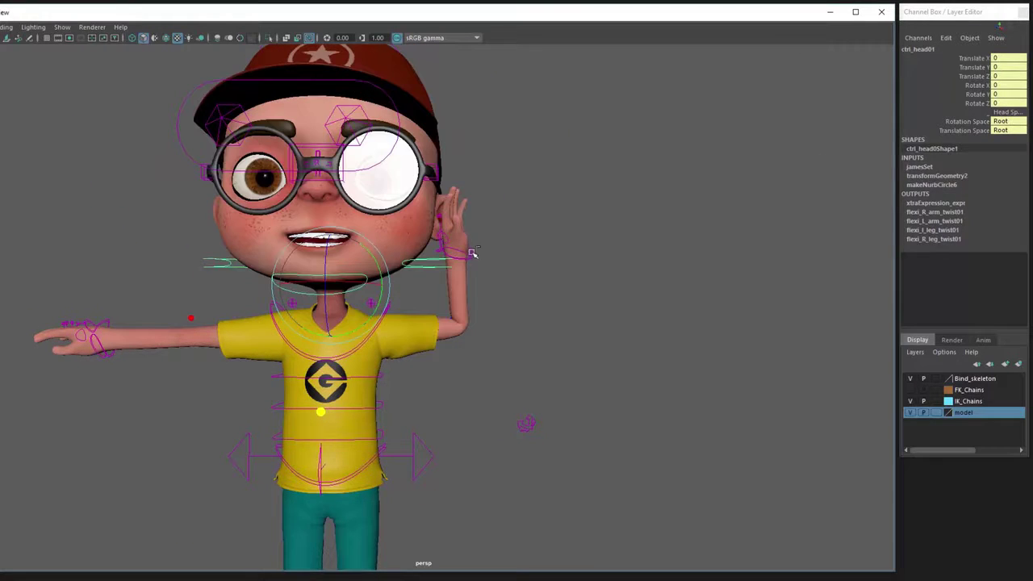
left_click(526, 424)
left_click(457, 242)
type("0")
key("Return")
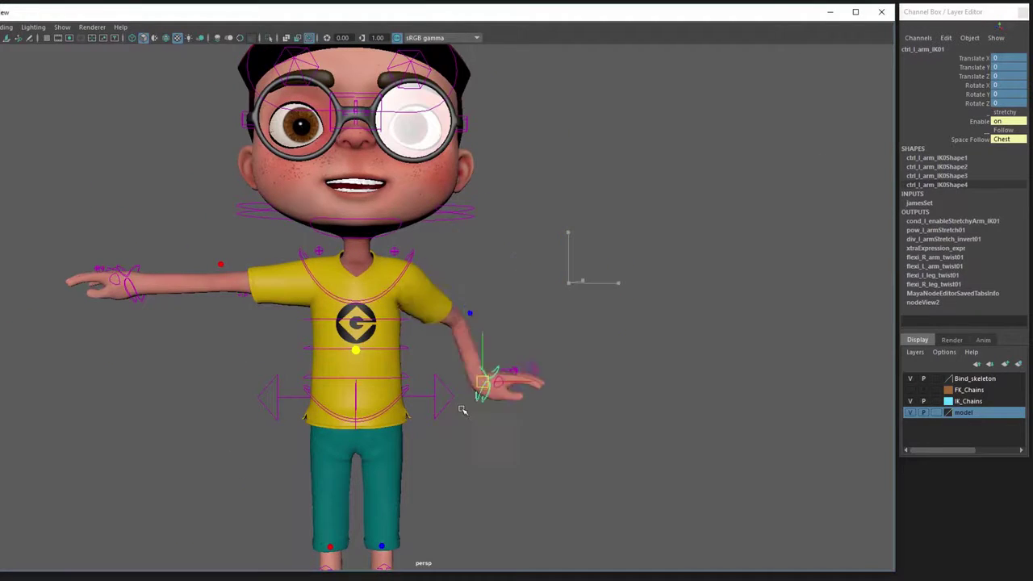
Step: Place the left hand on the hip at about X -24.9, Y -22.1, Z -2.3, with the arm IK control's Space Follow set to Hip
left_click(1008, 139)
left_click(1017, 184)
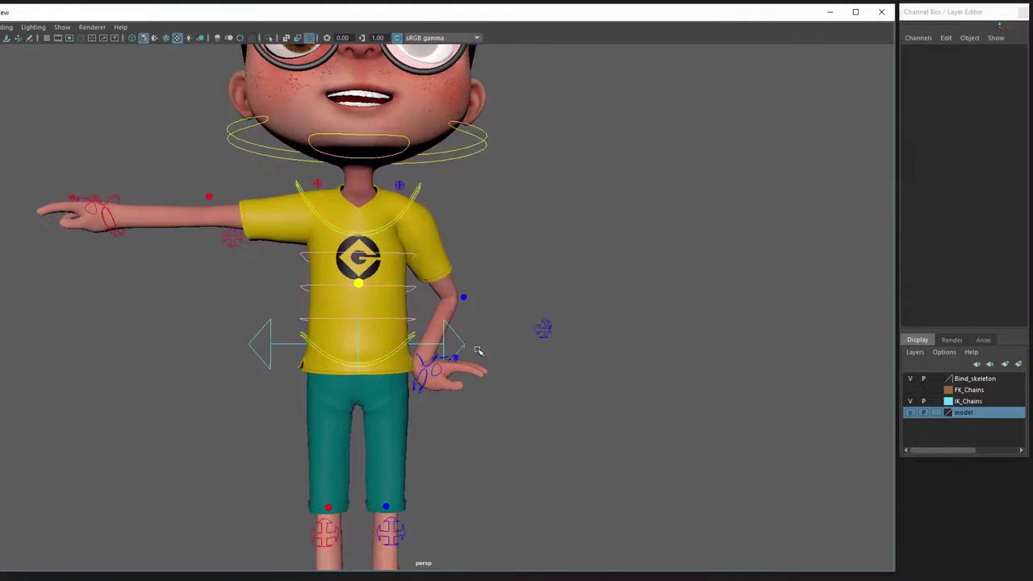
left_click(1009, 140)
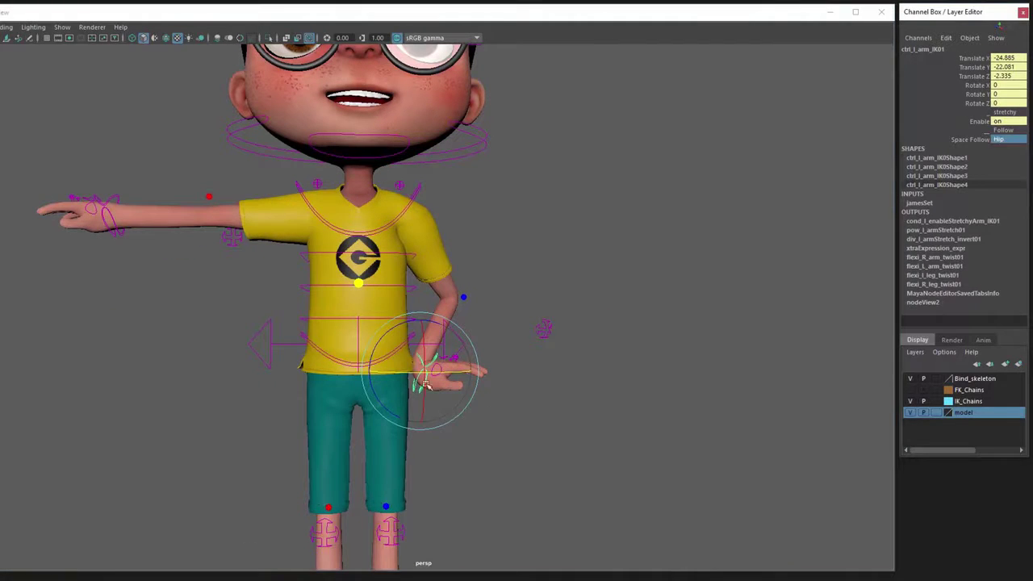
Step: Open the right arm IK control's Space Follow options, and test the arms' following with the COG and pelvis controls
left_click(109, 212)
left_click(1004, 140)
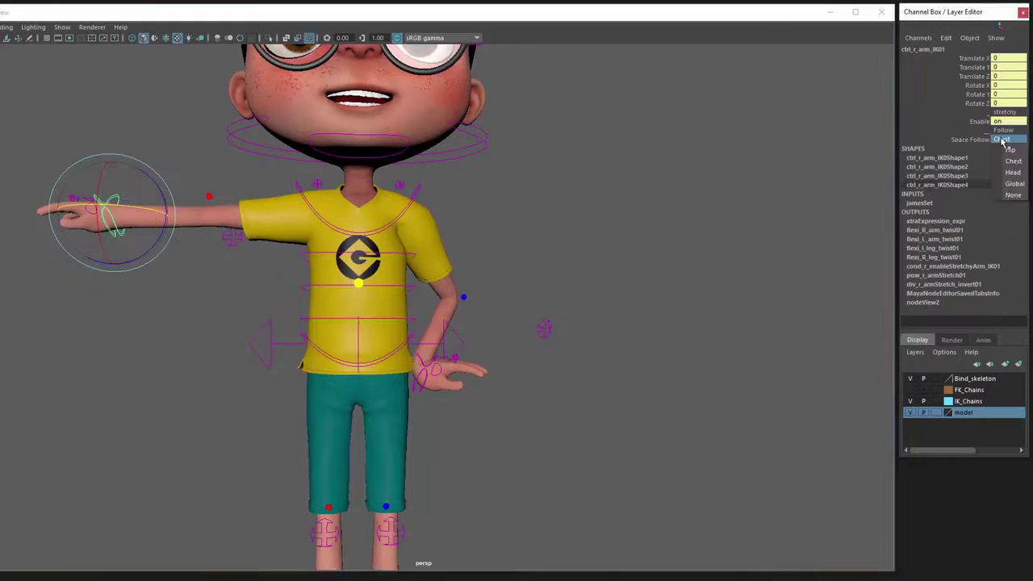
left_click(282, 336)
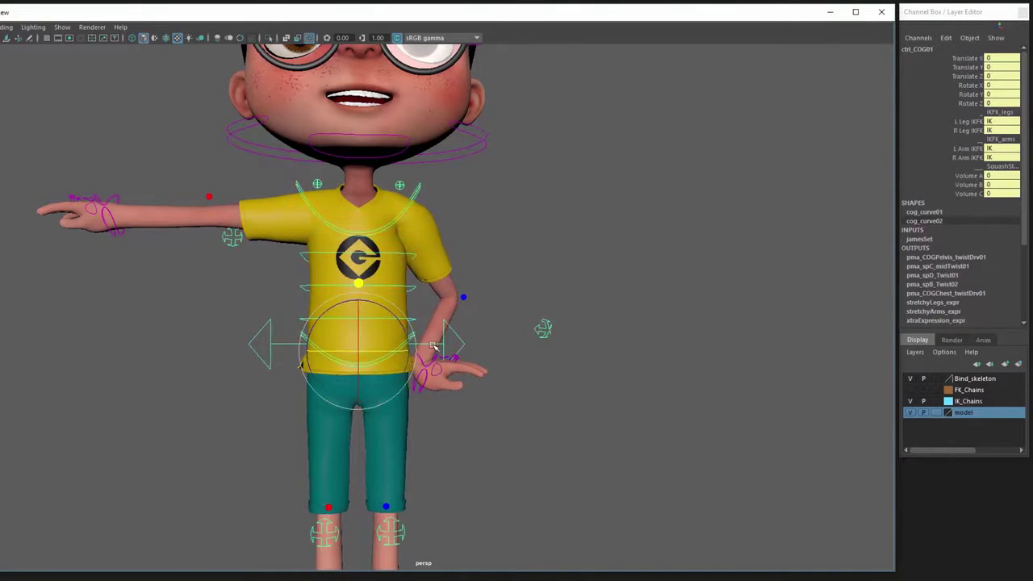
left_click(407, 325)
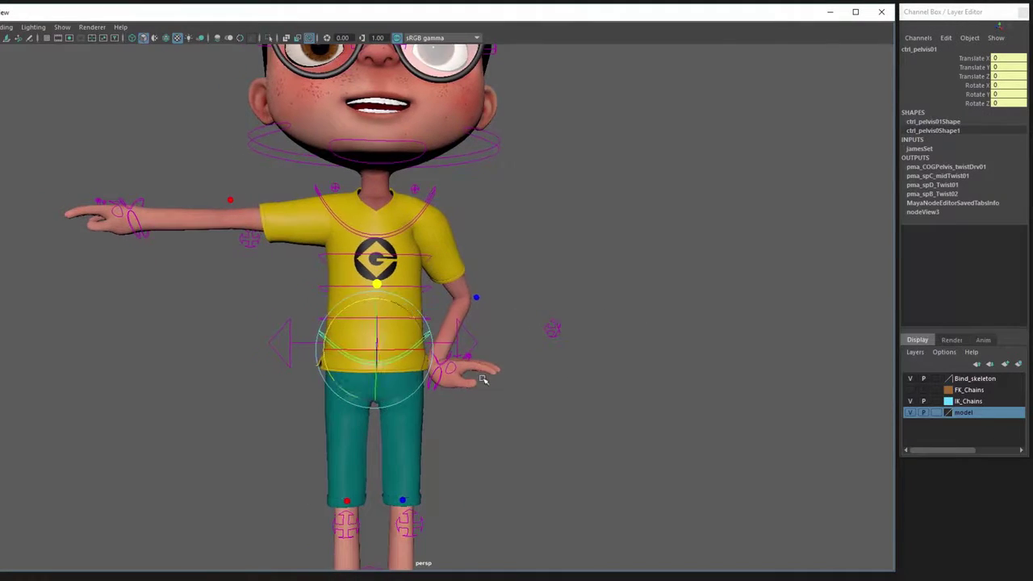
Step: Reset the left arm IK control's translation to return the arm to its T-pose
left_click(465, 369)
left_click_drag(1005, 58, 1009, 81)
left_click(531, 364)
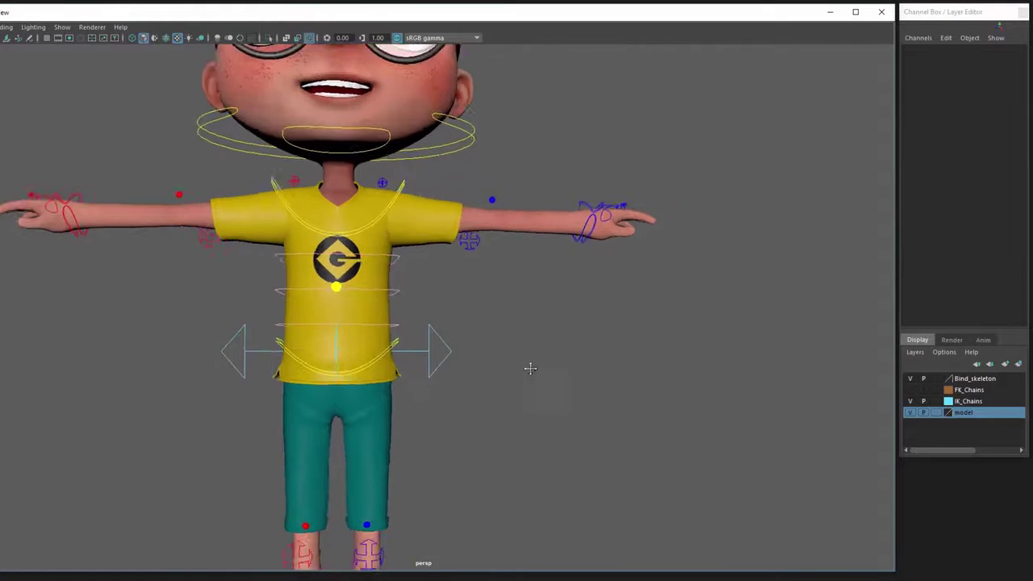
Step: Change the Space Follow option of the left arm IK control
scroll(581, 261, "up", 2)
left_click(565, 226)
left_click(1003, 139)
left_click(1014, 162)
Step: Raise the chest control to test how the torso stretches
scroll(491, 286, "down", 3)
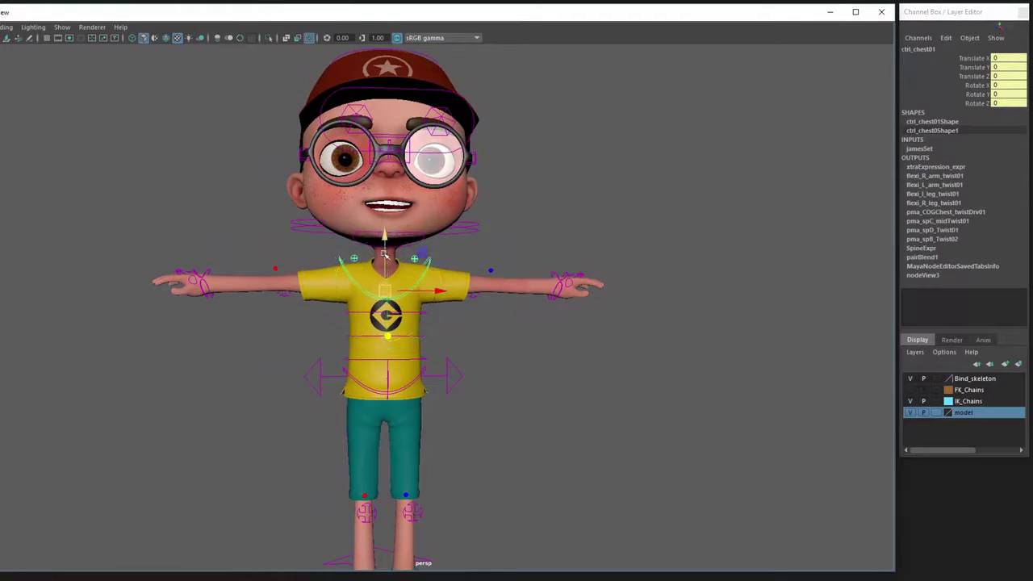
left_click(819, 208)
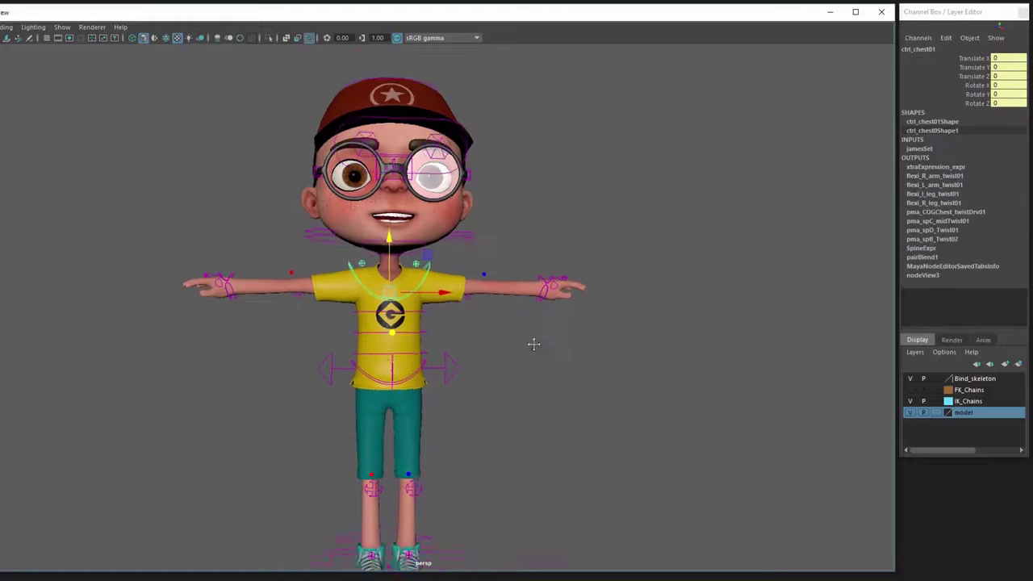
left_click(386, 288)
middle_click_drag(565, 378, 562, 253, "alt")
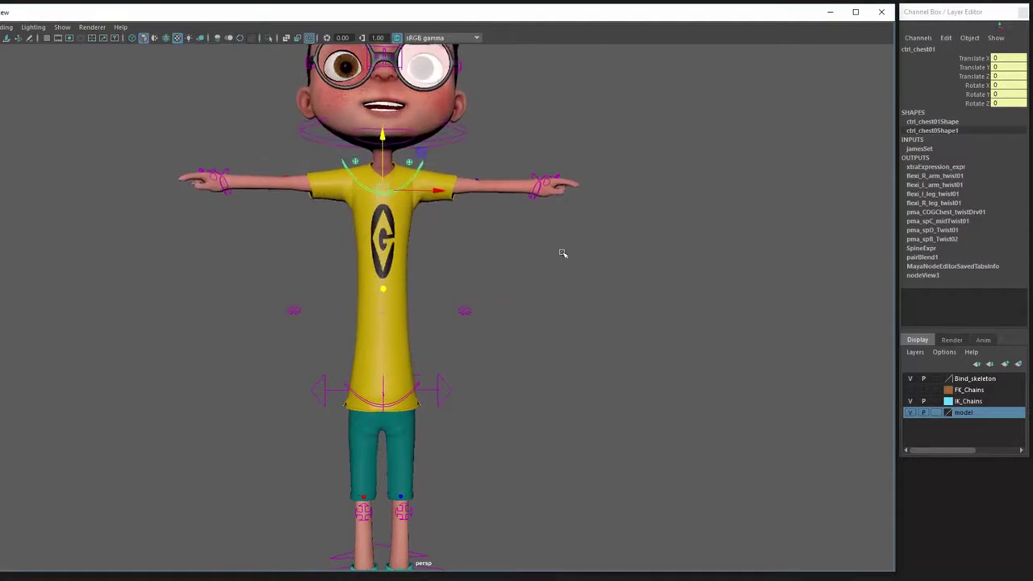
scroll(562, 253, "down", 3)
middle_click_drag(426, 216, 492, 300, "alt")
Step: Try the COG control's Volume C attribute on the stretched torso, and reset the chest control's translation to 0
key("Up")
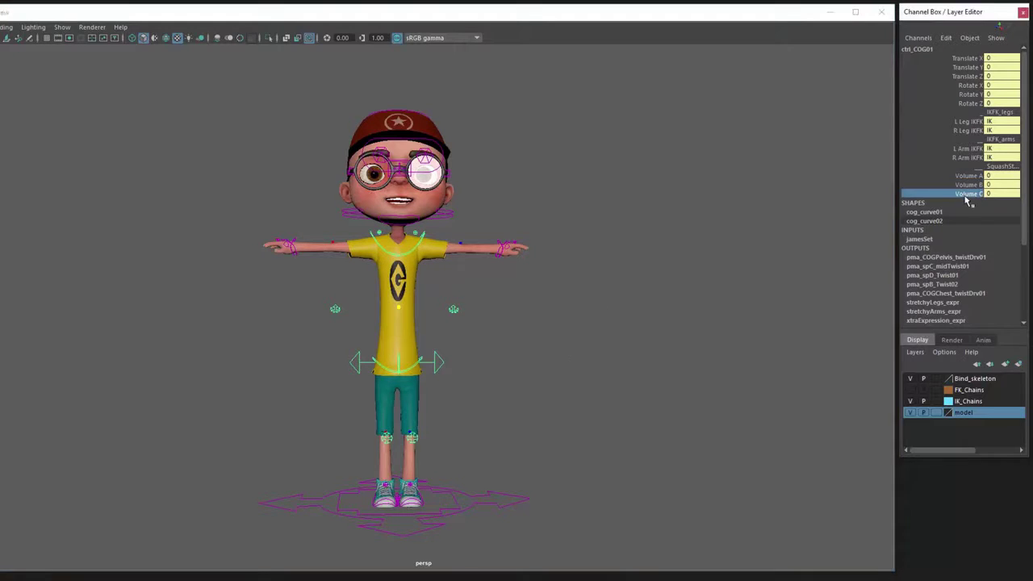
scroll(351, 269, "down", 6)
key("Down")
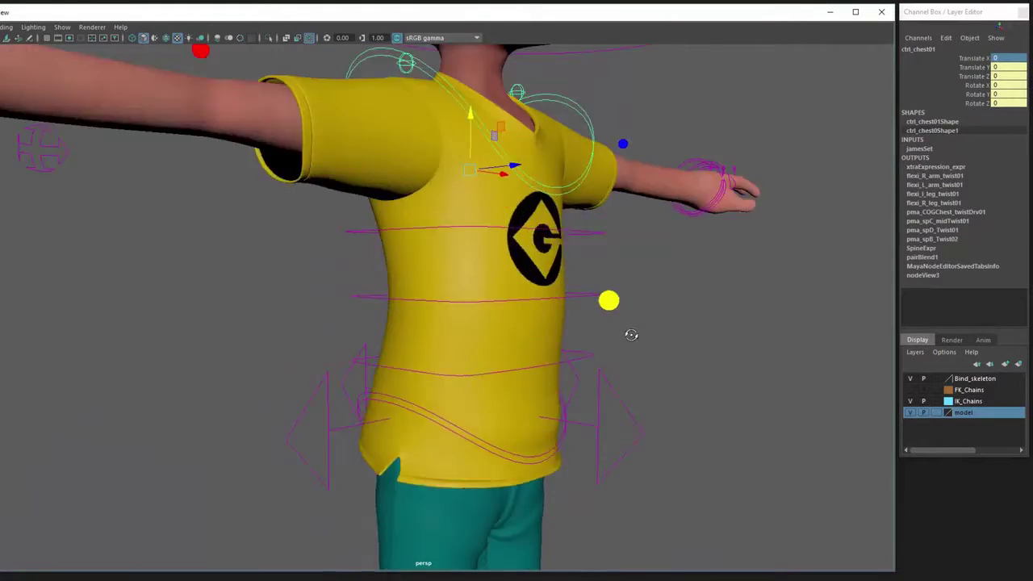
Step: Bend the torso with the spine controls around Z, and reset their rotation to 0
left_click_drag(627, 334, 634, 257, "alt")
left_click(1006, 77)
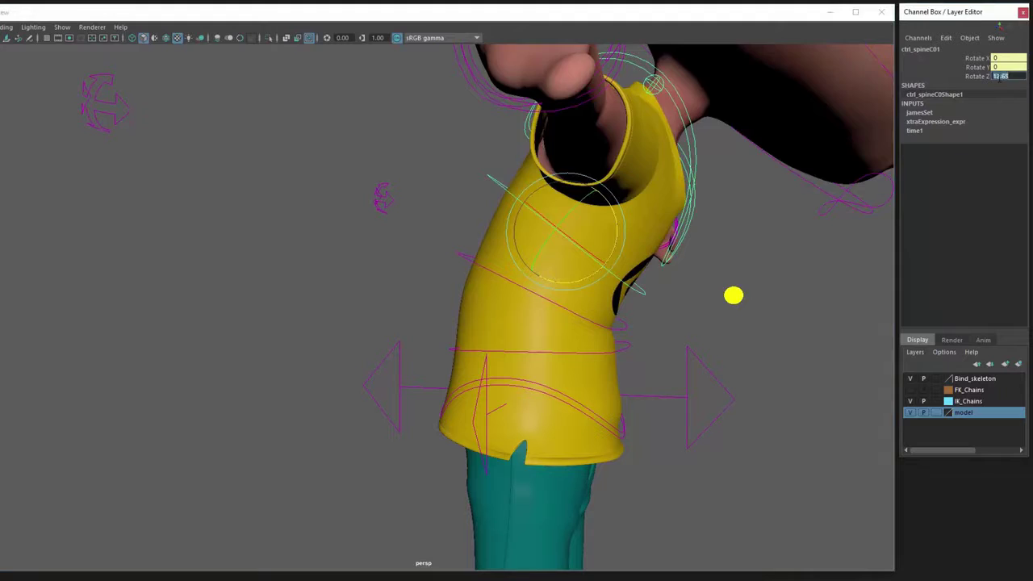
middle_click_drag(613, 339, 680, 358)
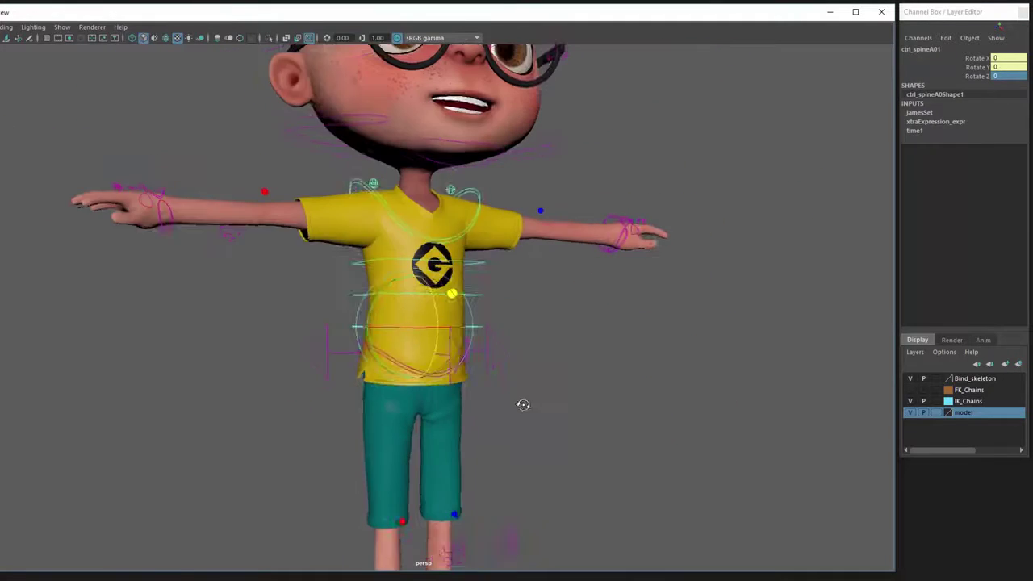
left_click(398, 323)
left_click(503, 306)
key("a")
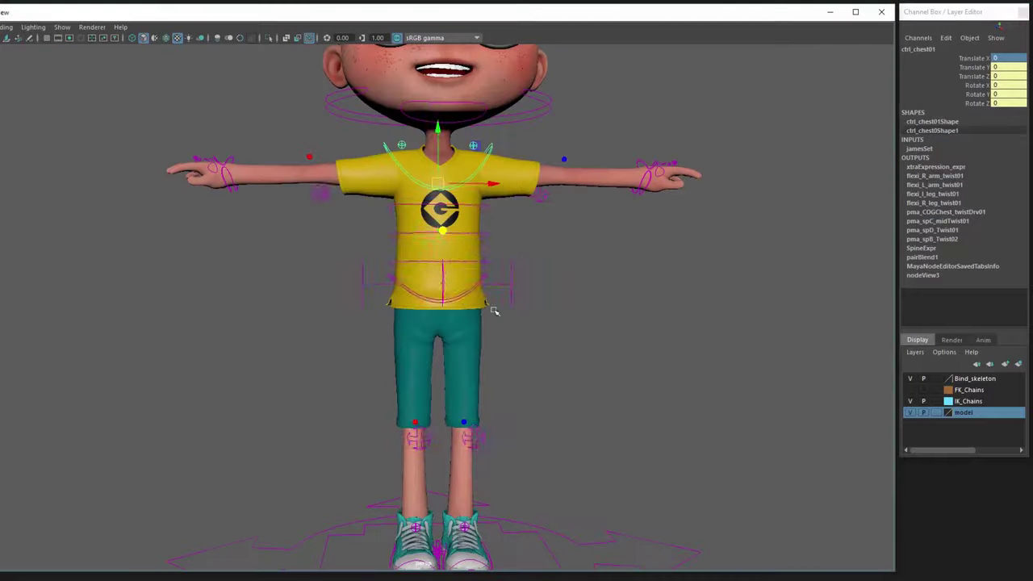
Step: Switch both arms to FK on the COG control, and rotate and stretch the left upper arm with the FK shoulder control's Length at 2.8
left_click(495, 311)
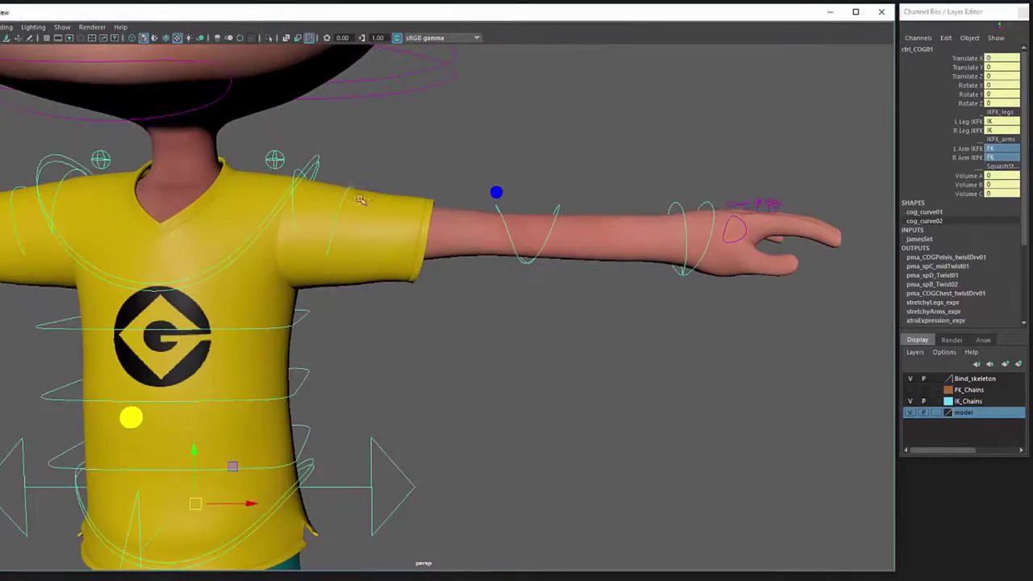
left_click(516, 258)
right_click_drag(566, 268, 653, 237, "alt")
left_click_drag(653, 238, 597, 307, "alt")
left_click_drag(586, 355, 611, 262)
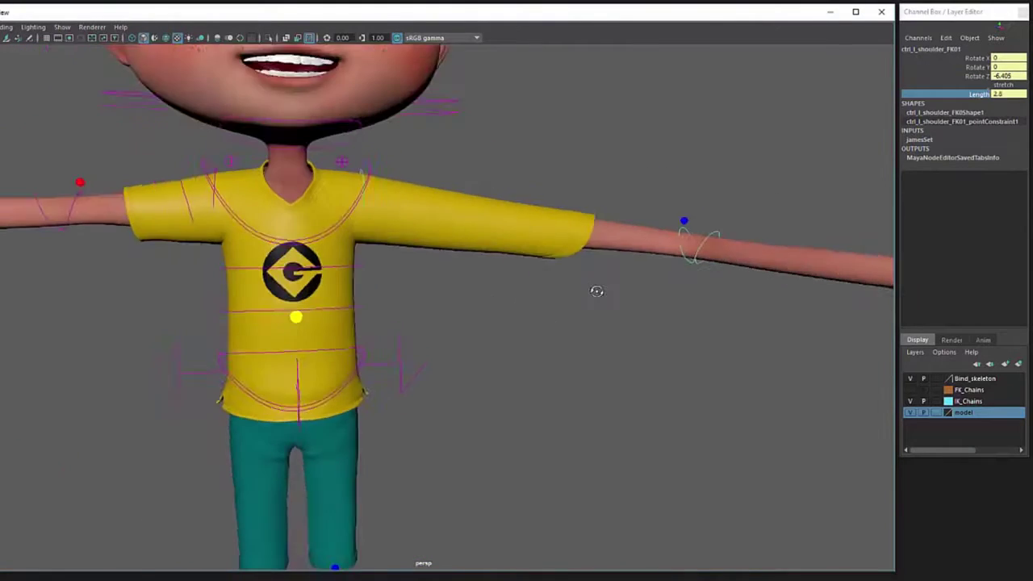
right_click_drag(594, 293, 646, 258, "alt")
left_click_drag(355, 185, 364, 214)
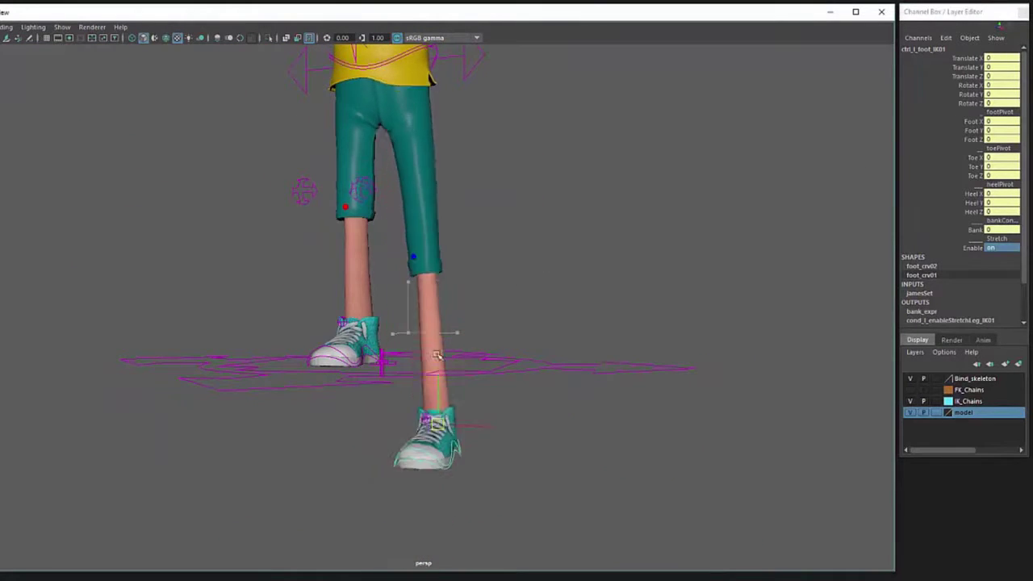
Step: Pull the left foot IK control down to stretch the leg, and rotate the left foot bend control about 20.7 on Z
left_click_drag(436, 355, 443, 530)
left_click(436, 200)
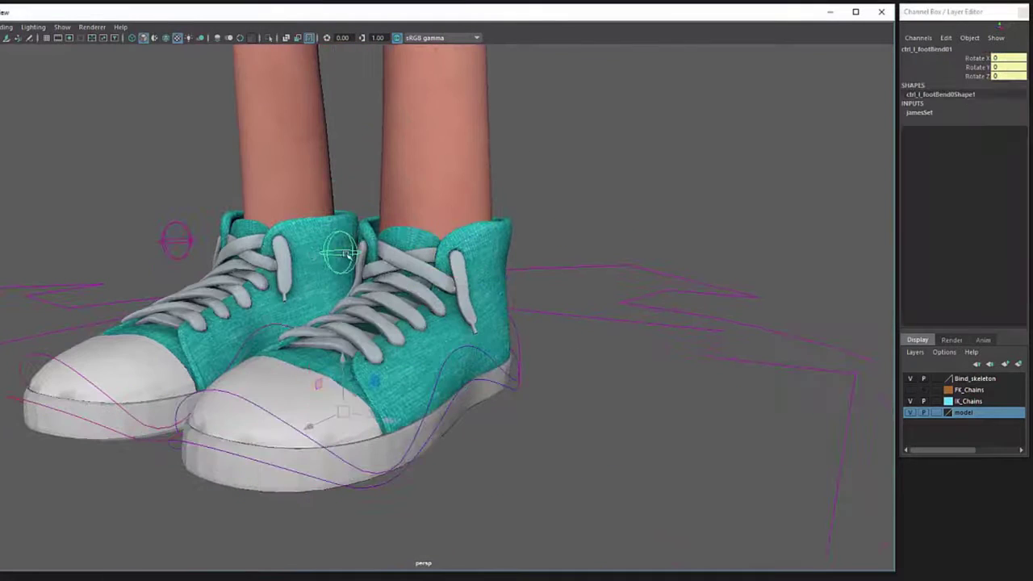
left_click_drag(325, 378, 313, 404)
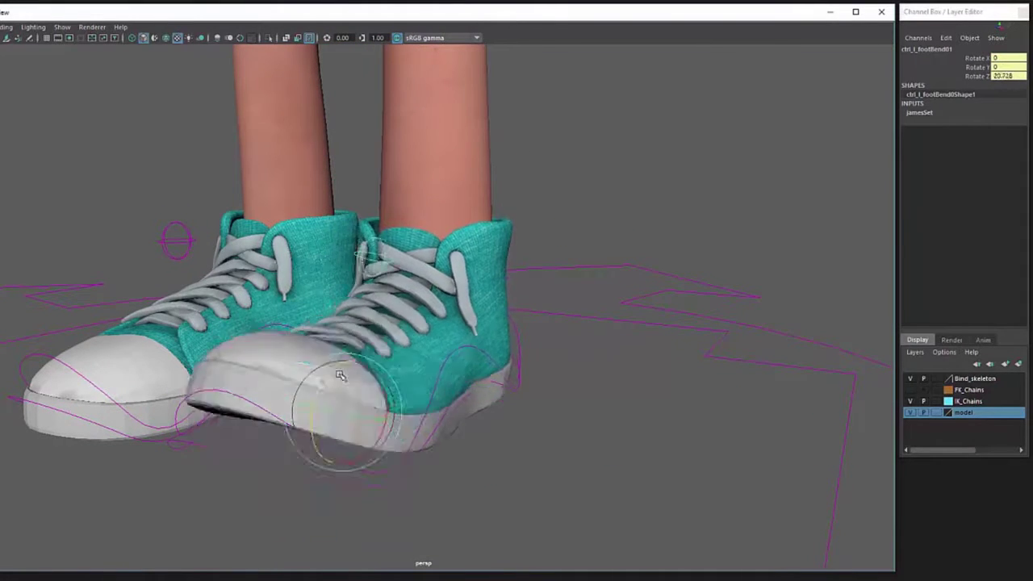
left_click_drag(341, 250, 595, 291, "alt")
Step: Test the left foot IK control's foot, toe and heel pivot attributes and its Bank attribute
left_click(541, 419)
left_click_drag(581, 389, 543, 415, "alt")
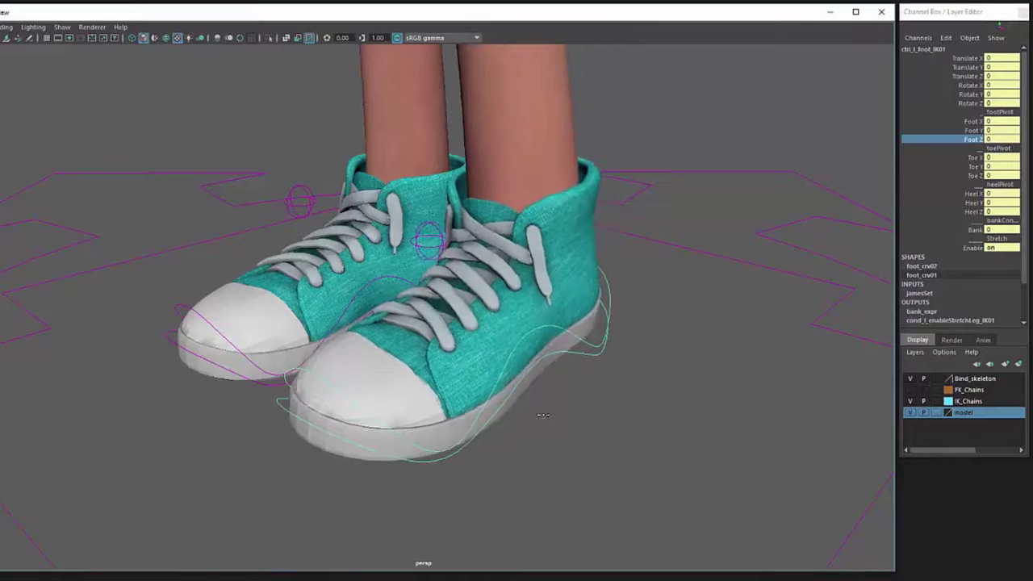
middle_click_drag(575, 422, 497, 404)
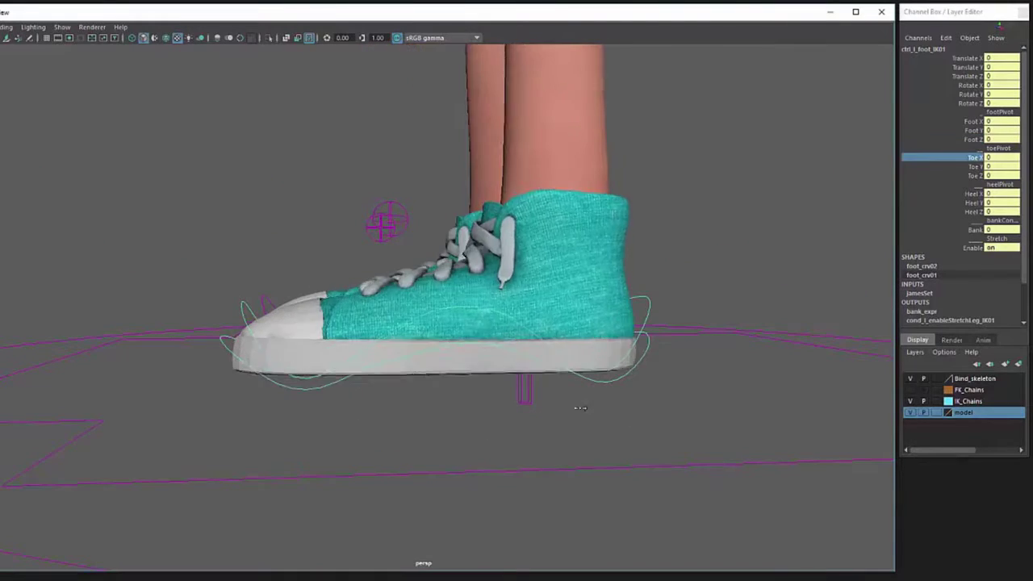
left_click_drag(581, 410, 544, 415, "alt")
middle_click_drag(546, 415, 522, 405)
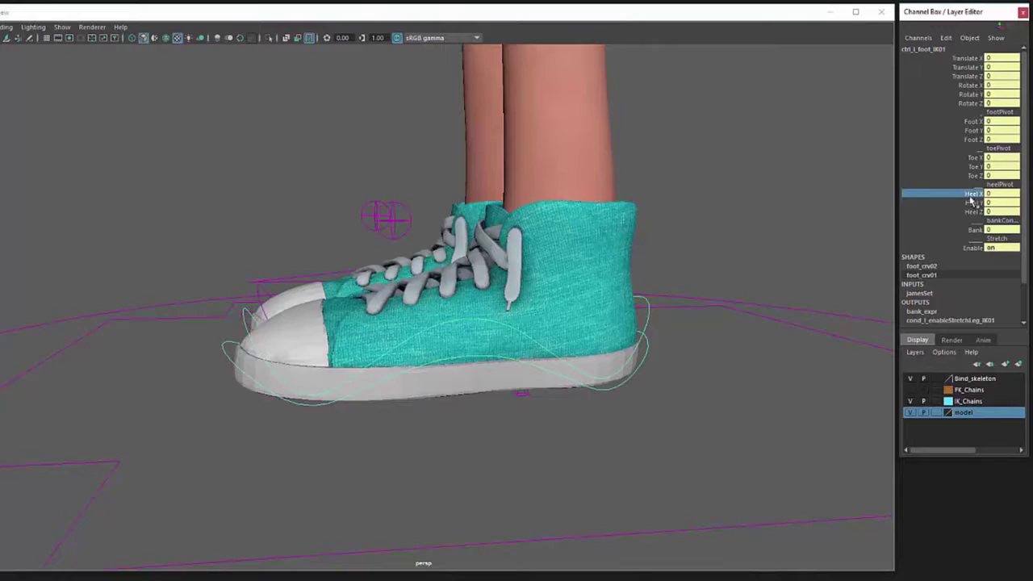
middle_click_drag(517, 460, 743, 363)
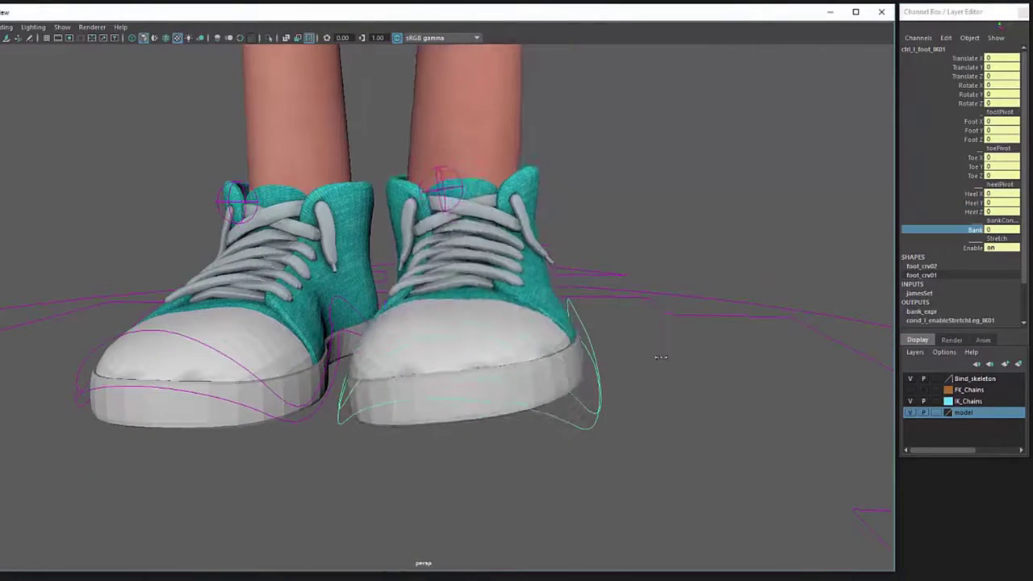
middle_click_drag(890, 508, 712, 402)
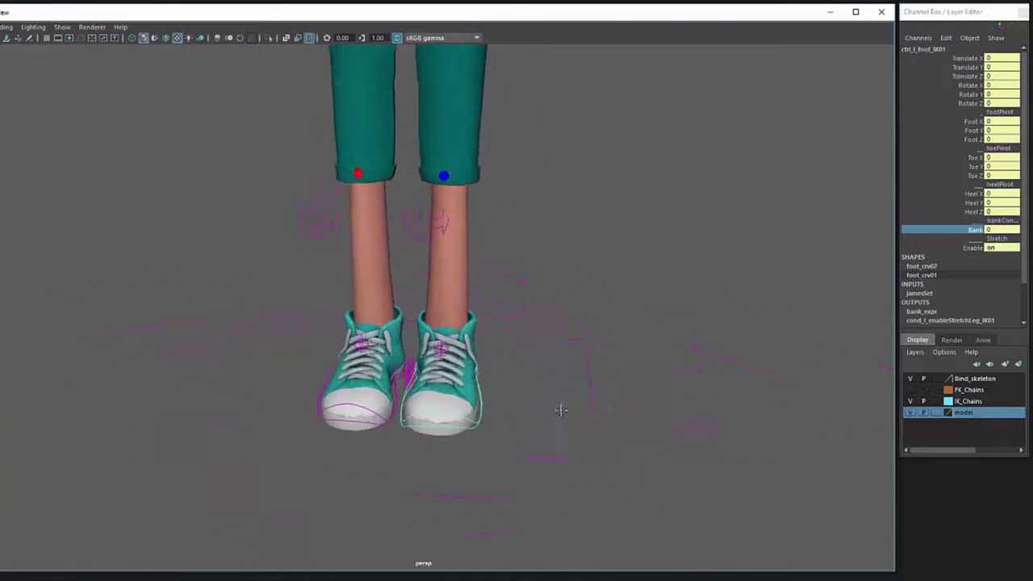
Step: Raise the global pivot control to the waist at X 0, Y 41.022, and switch it to rotation to test turning the character
left_click(515, 206)
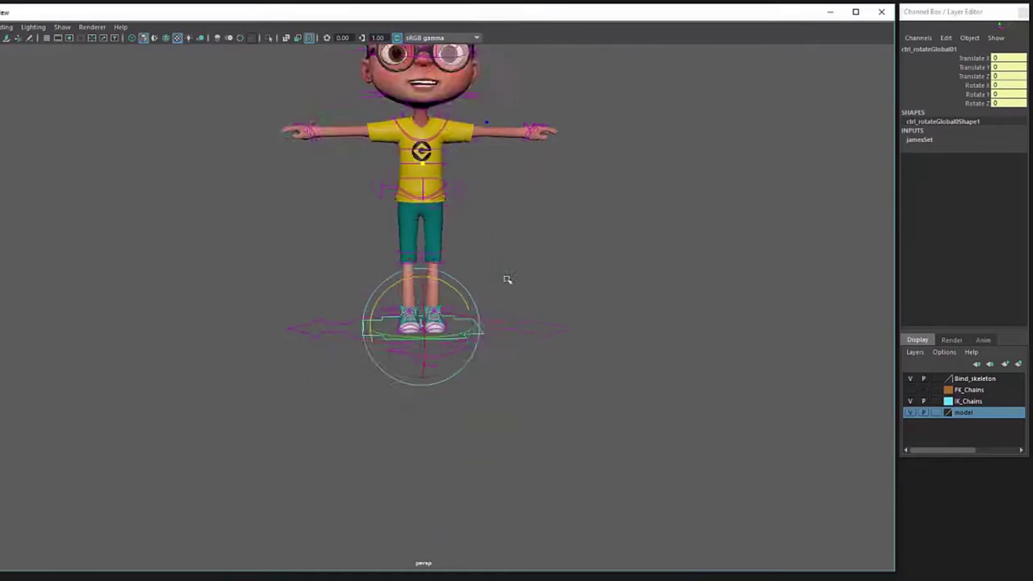
left_click_drag(574, 293, 428, 450, "alt")
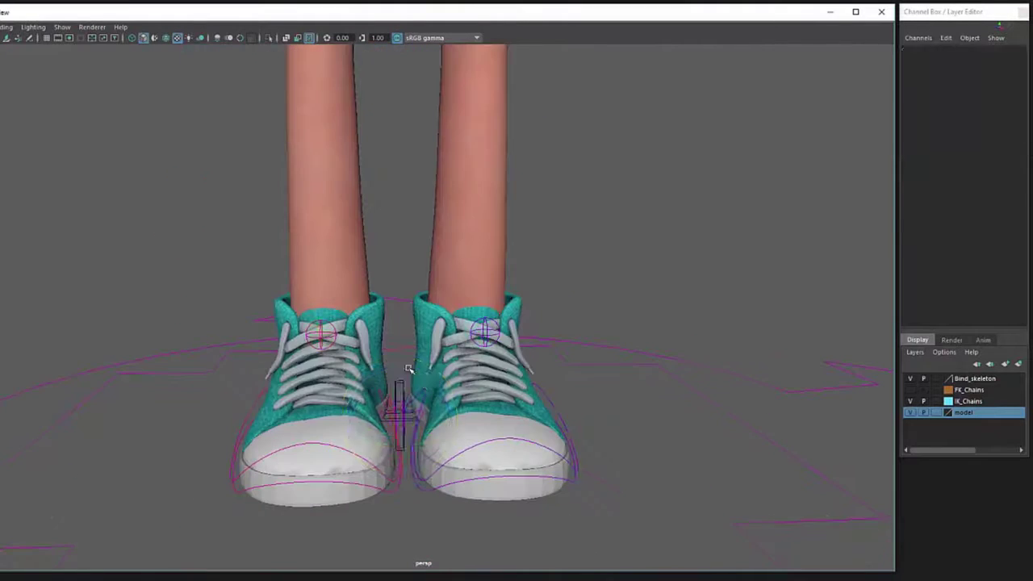
left_click(403, 415)
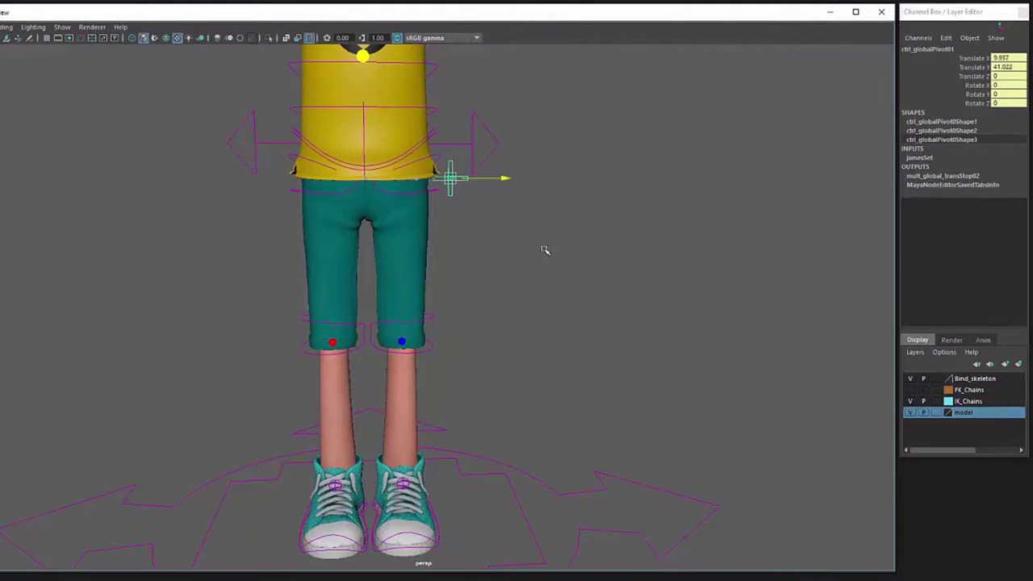
scroll(442, 339, "down", 5)
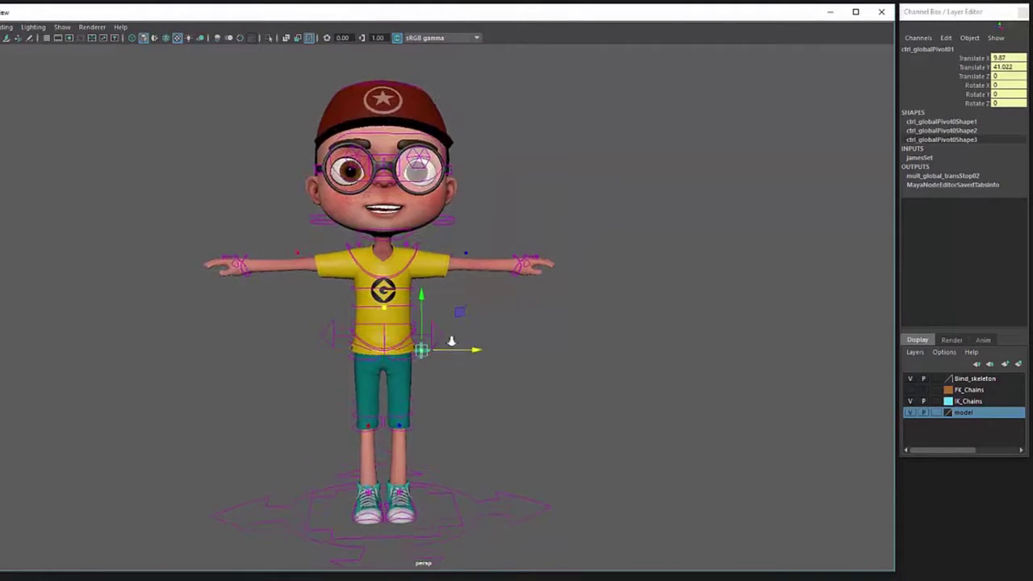
left_click_drag(465, 310, 429, 295)
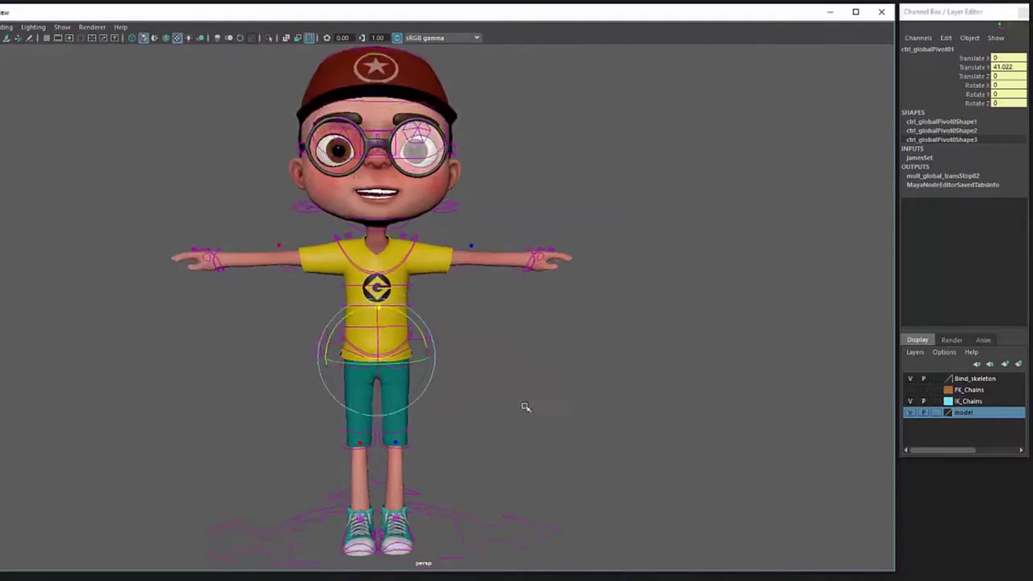
left_click_drag(525, 407, 508, 369)
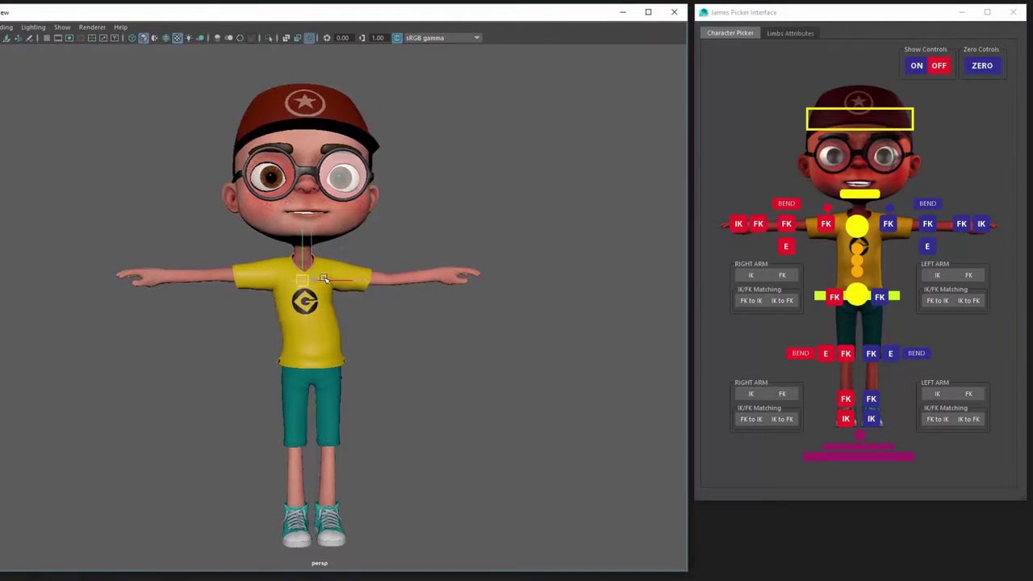
Step: Select the left foot's IK control through the James Picker Interface and test moving it
left_click(871, 418)
left_click_drag(401, 489, 392, 430)
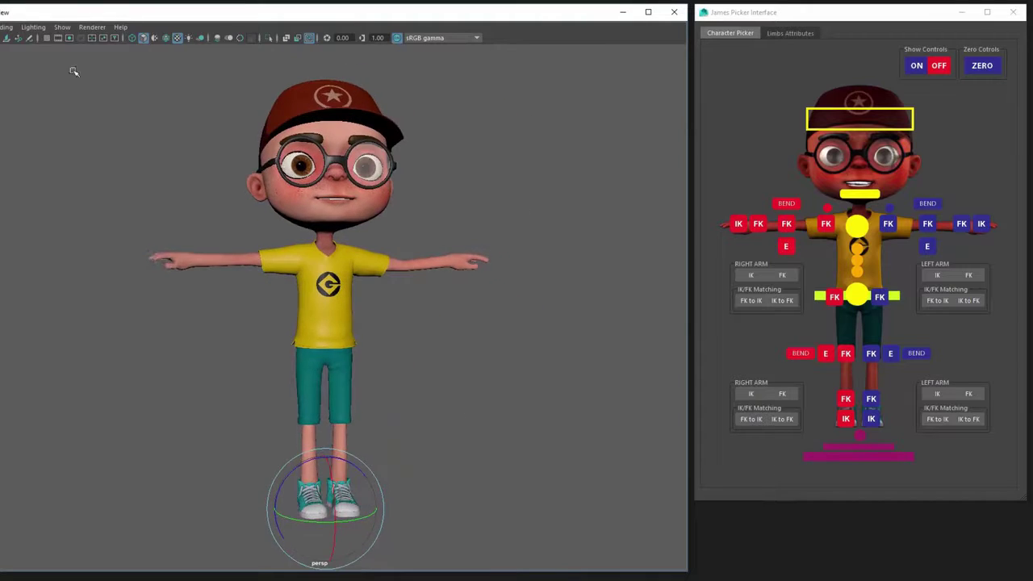
Step: Turn on the display of the rig's controls, and switch the left leg to IK through the character picker
left_click(62, 26)
left_click(408, 380)
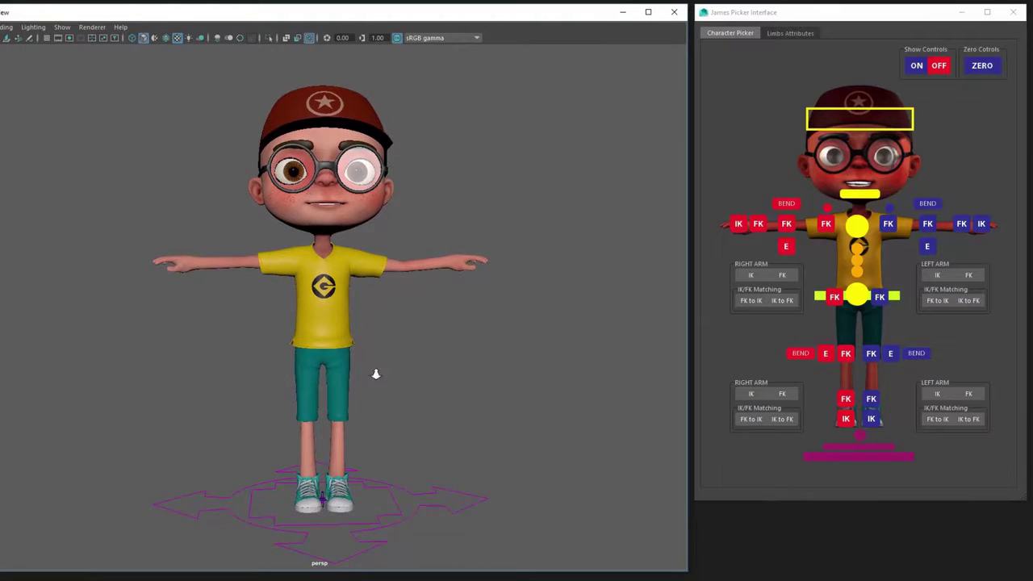
left_click(917, 65)
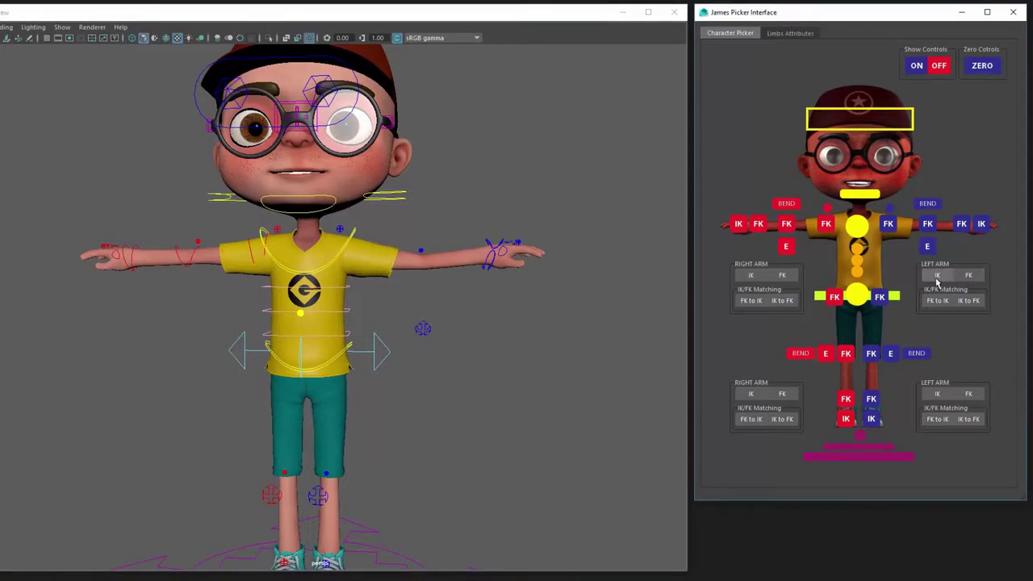
left_click(939, 394)
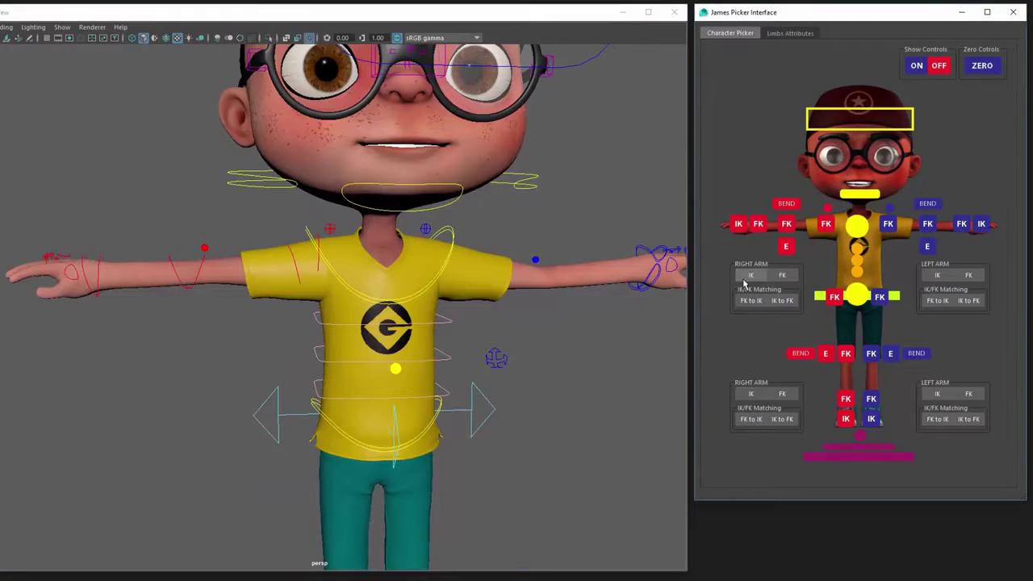